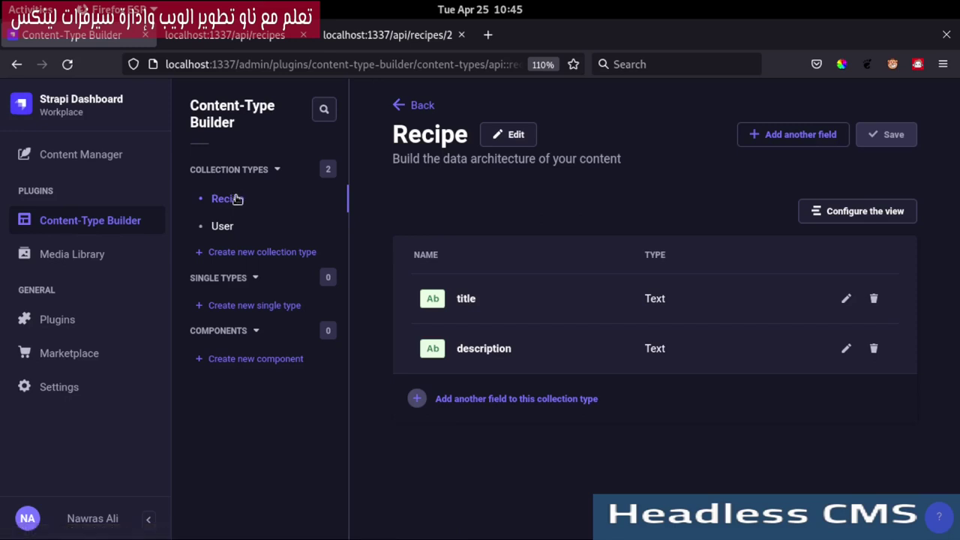
# Step: Start a new Enumeration field named meal in the Recipe collection type
pyautogui.click(797, 142)
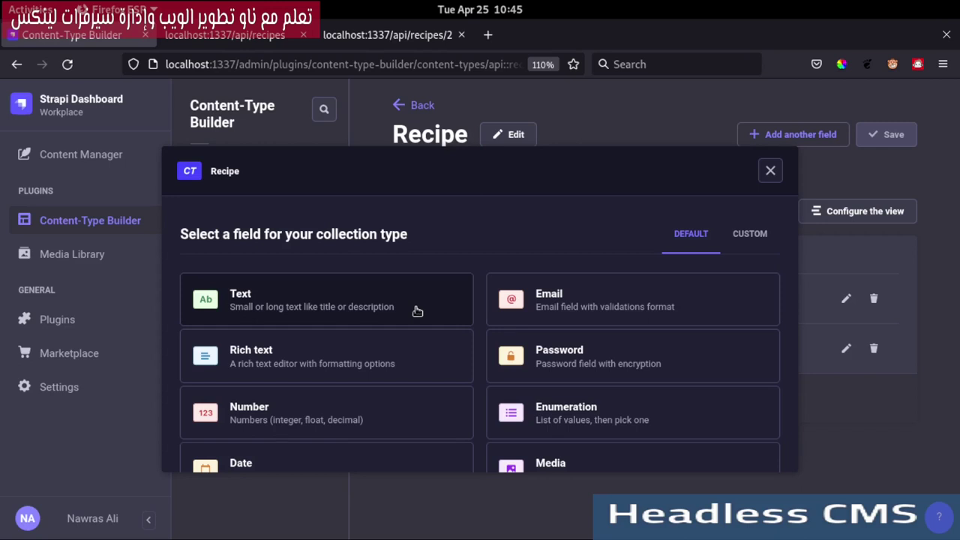
pyautogui.scroll(-2, 495, 341)
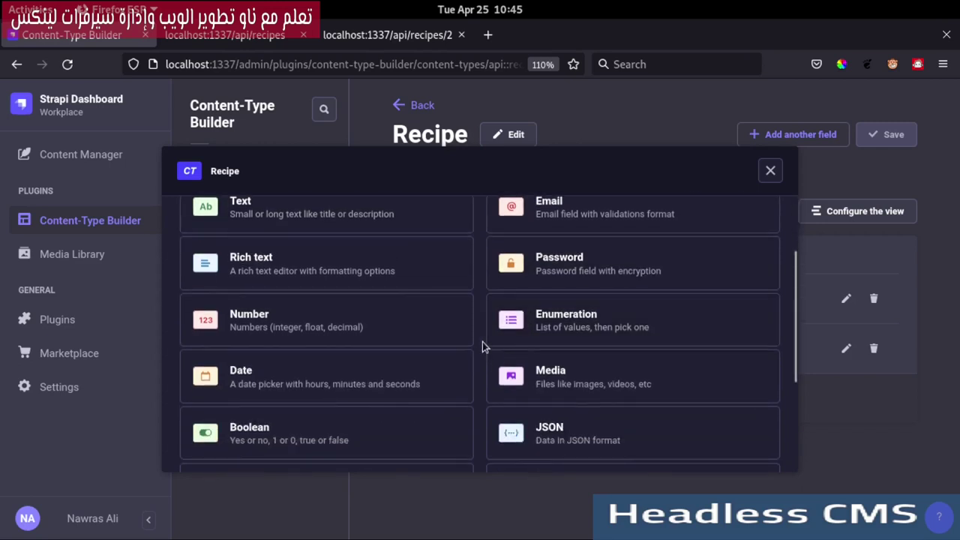
pyautogui.click(562, 329)
pyautogui.click(293, 291)
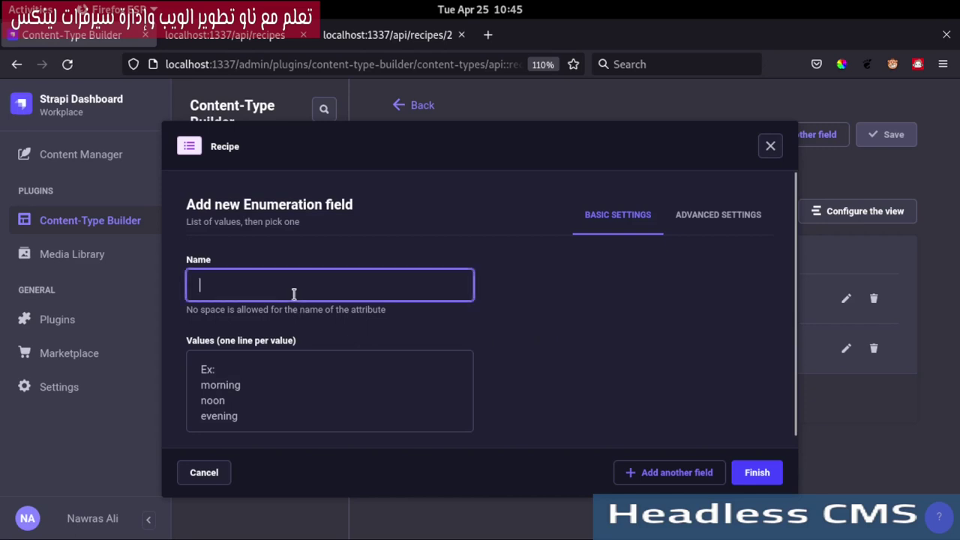
pyautogui.write('meal')
# Step: Give the meal enumeration the values Breakfast, Lunch and Dinner, and add the field to Recipe
pyautogui.click(275, 376)
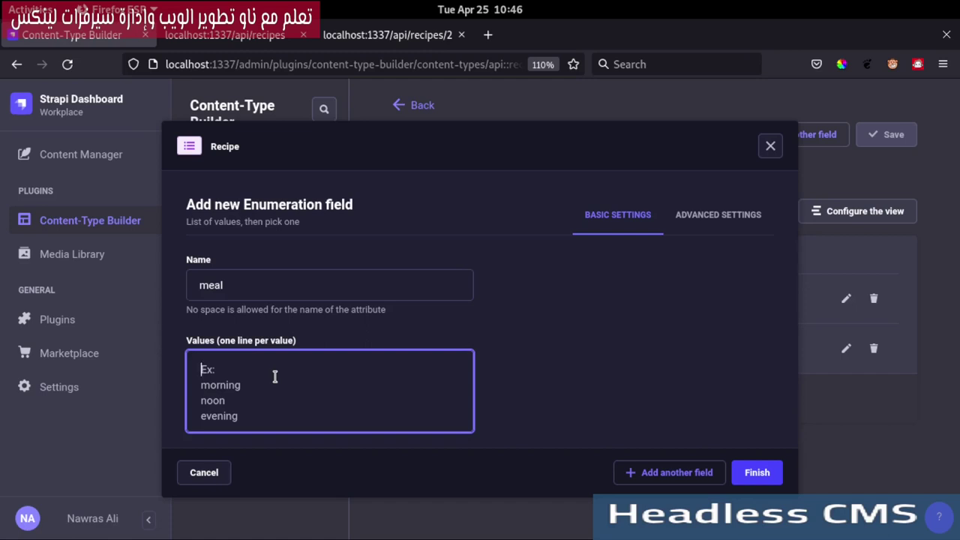
pyautogui.write('Bre')
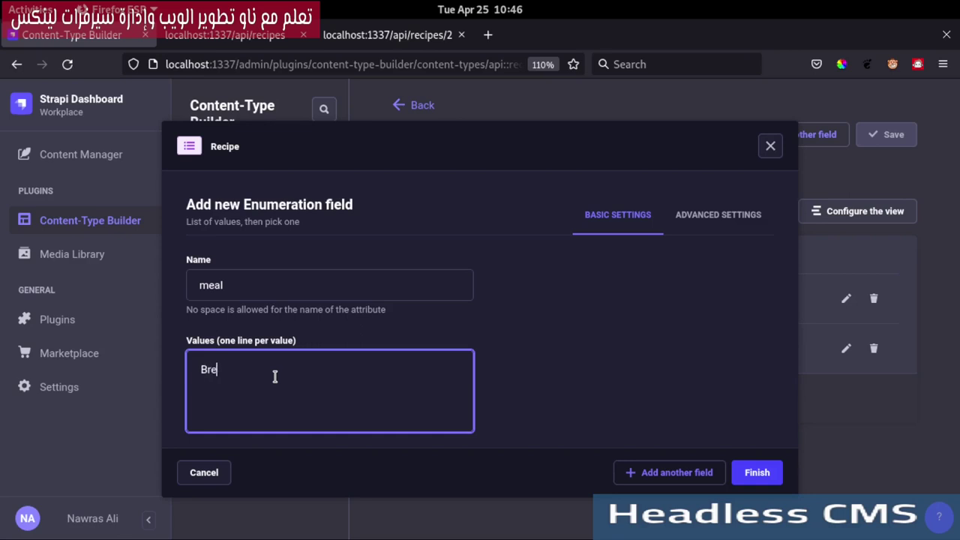
pyautogui.write('akfast')
pyautogui.press('Return')
pyautogui.write('Lunch ')
pyautogui.write('Dinner')
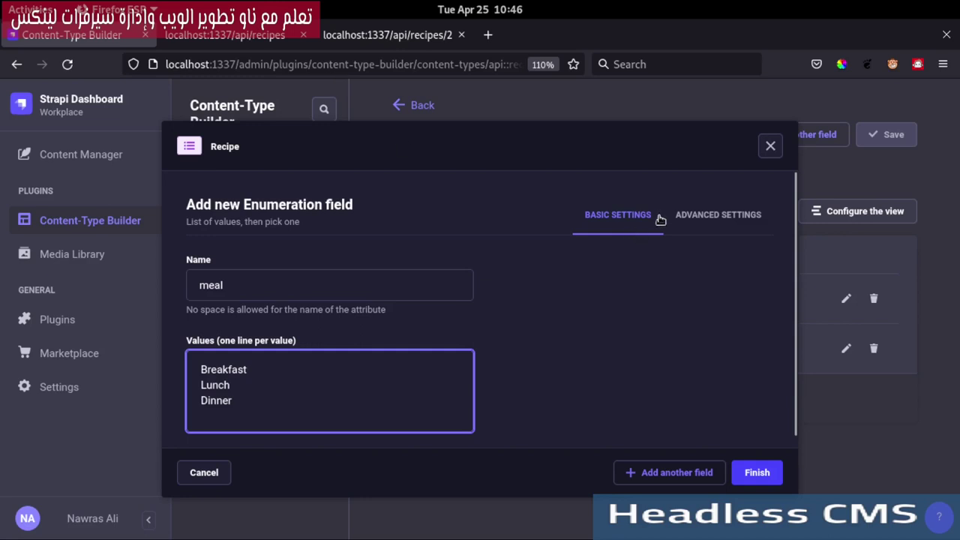
pyautogui.click(704, 233)
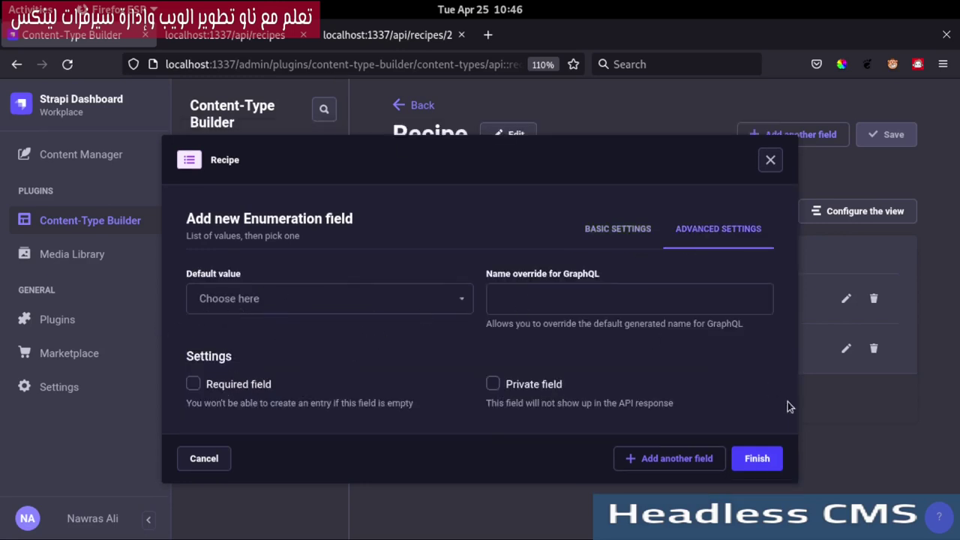
pyautogui.click(668, 458)
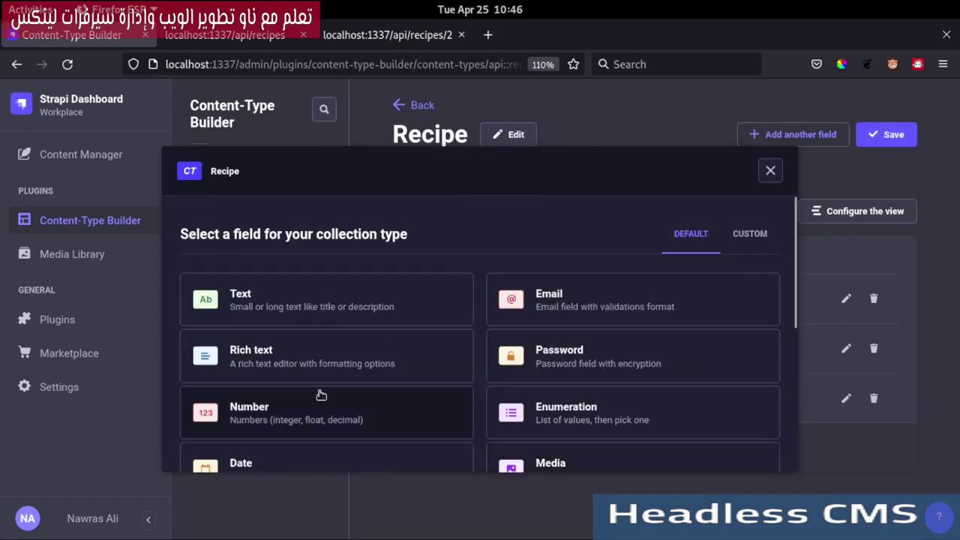
# Step: Start a new Number field named cook_time with the integer format
pyautogui.scroll(-5, 278, 335)
pyautogui.scroll(3, 451, 322)
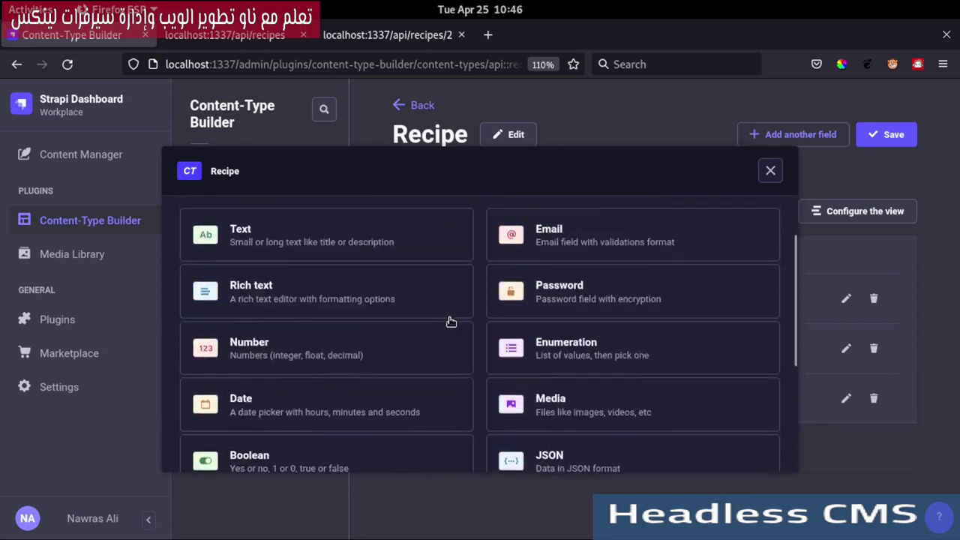
pyautogui.scroll(1, 451, 321)
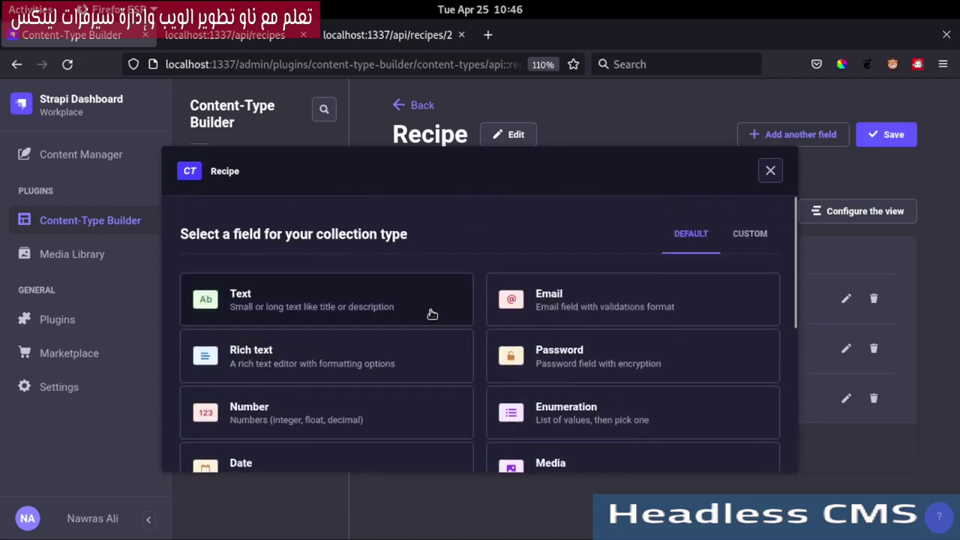
pyautogui.click(244, 407)
pyautogui.click(248, 340)
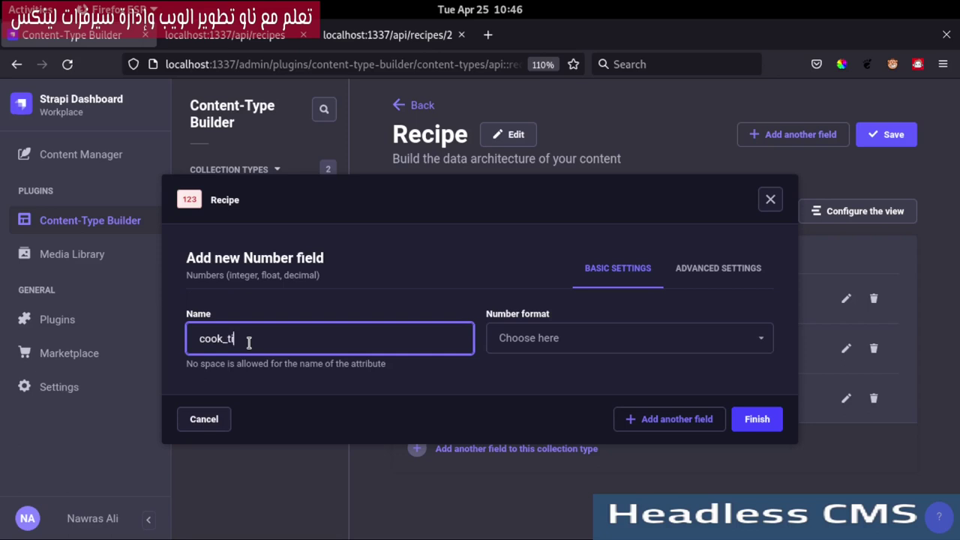
pyautogui.click(640, 337)
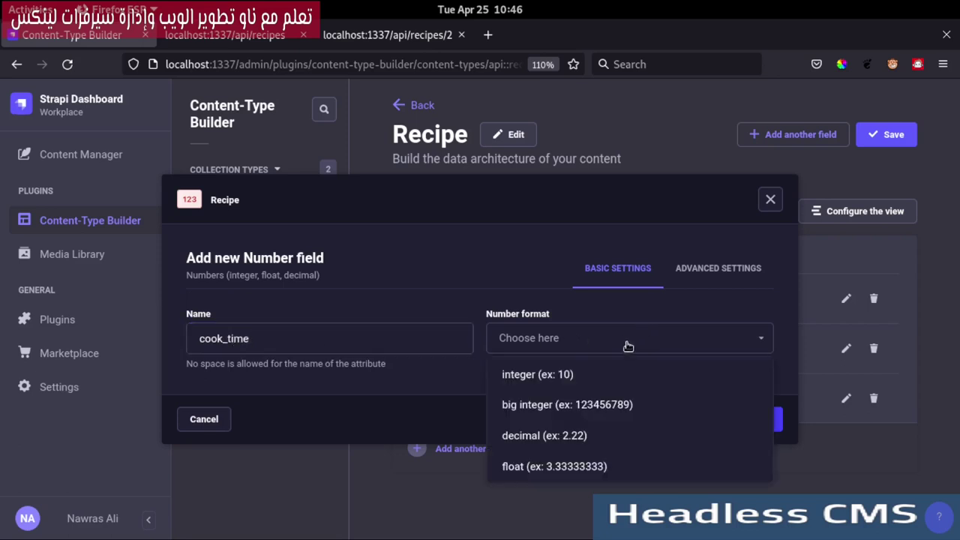
pyautogui.click(580, 379)
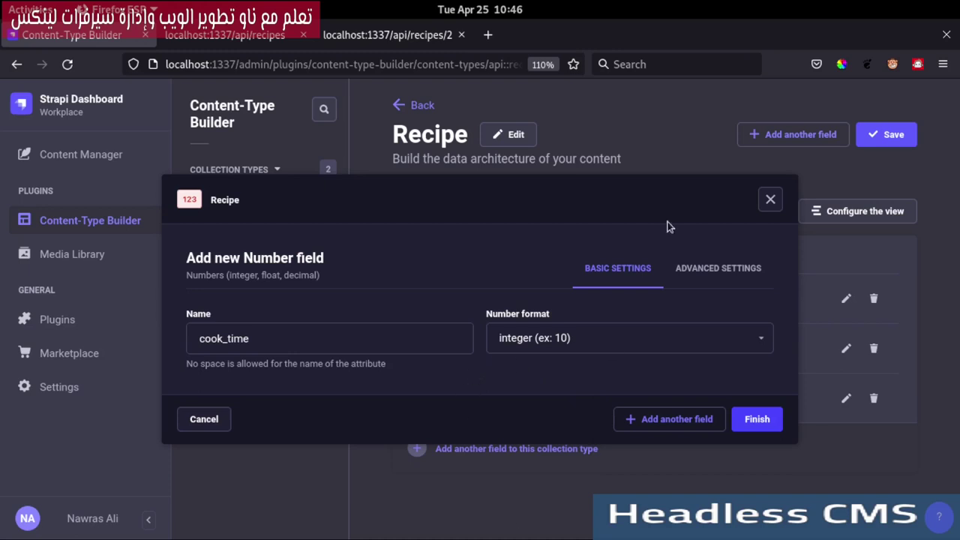
# Step: Set the default value of cook_time to 10 and add the field to Recipe
pyautogui.click(705, 275)
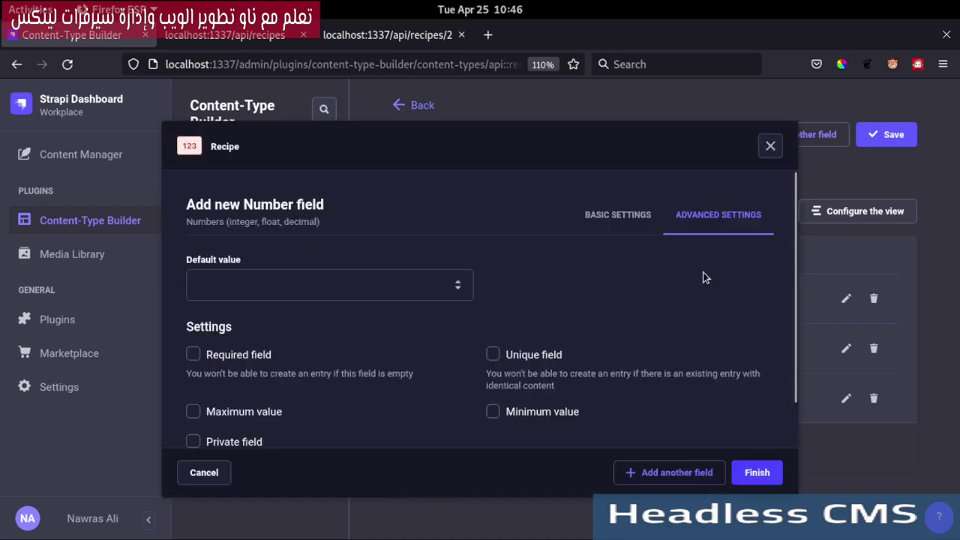
pyautogui.click(279, 288)
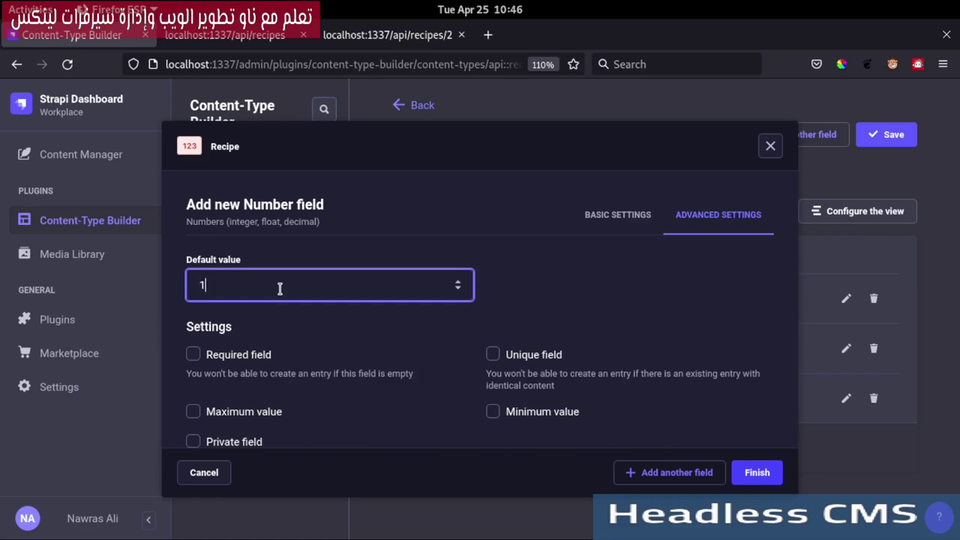
pyautogui.scroll(-1, 281, 311)
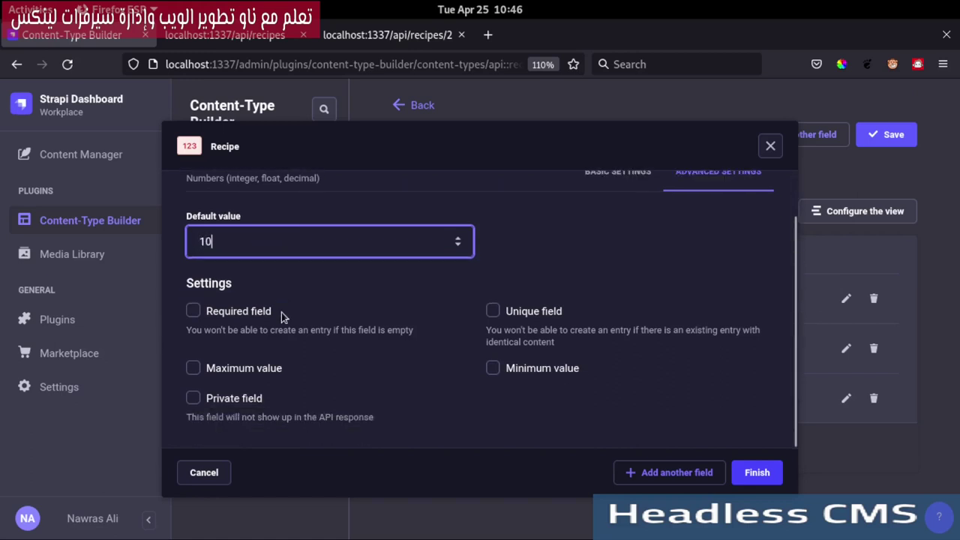
pyautogui.click(638, 472)
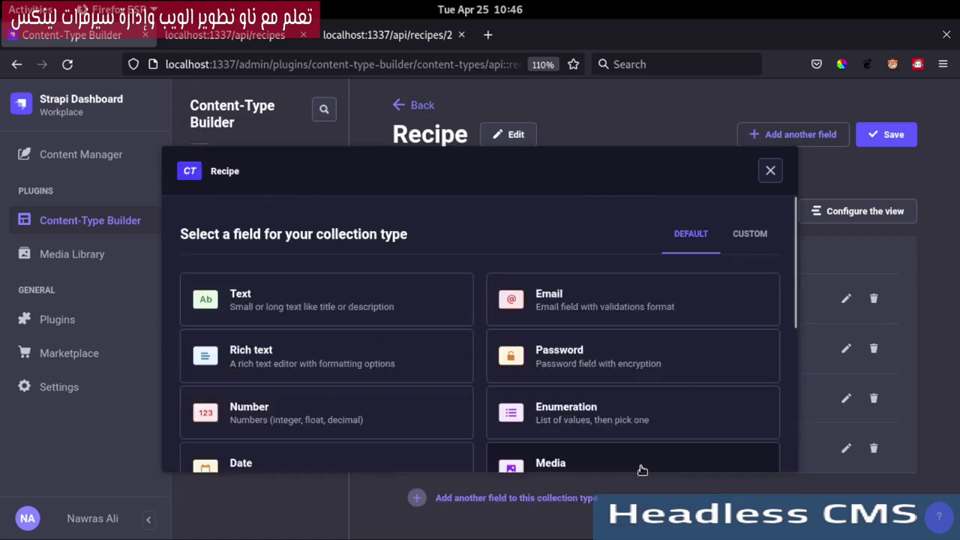
# Step: Start a new Number field named preparation_time with the integer format
pyautogui.click(279, 413)
pyautogui.click(265, 335)
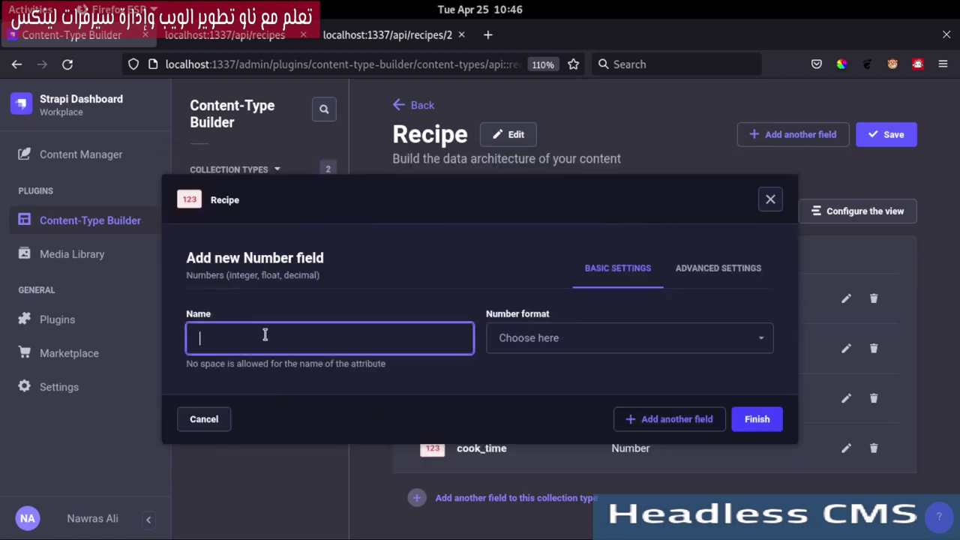
pyautogui.write('prep')
pyautogui.write('artion')
pyautogui.press('BackSpace')
pyautogui.press('BackSpace')
pyautogui.press('BackSpace')
pyautogui.write('ation_time')
pyautogui.click(548, 338)
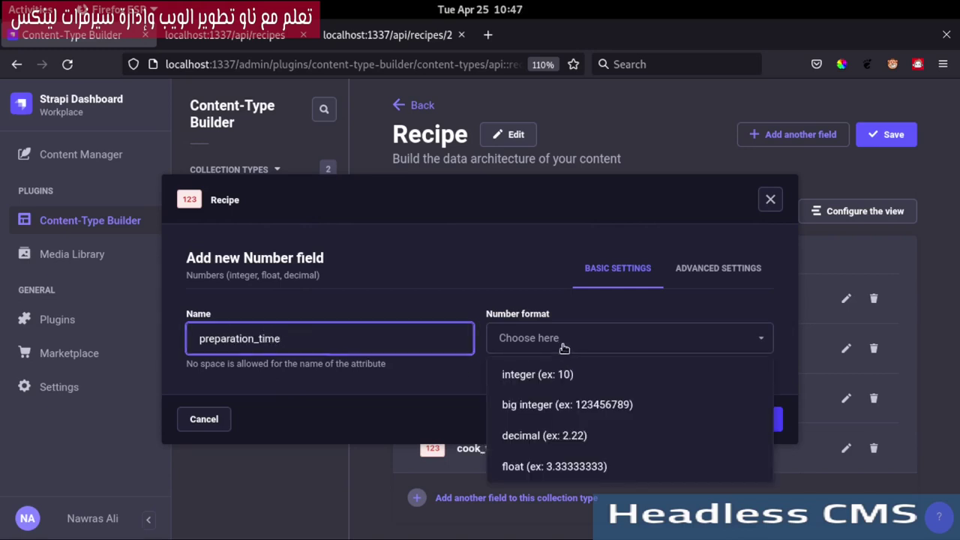
pyautogui.click(552, 376)
# Step: Set the default value of preparation_time to 20 and add the field to Recipe
pyautogui.click(717, 269)
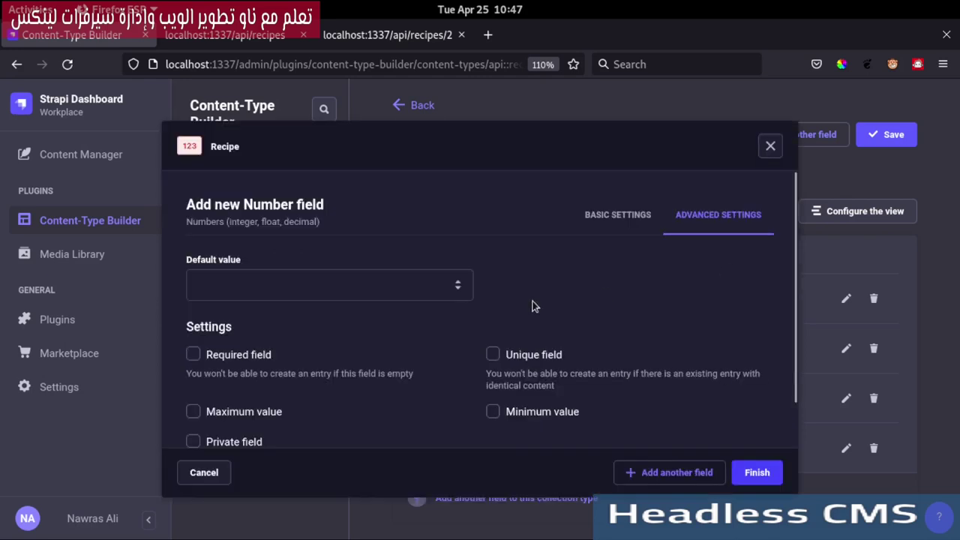
pyautogui.click(345, 276)
pyautogui.write('20')
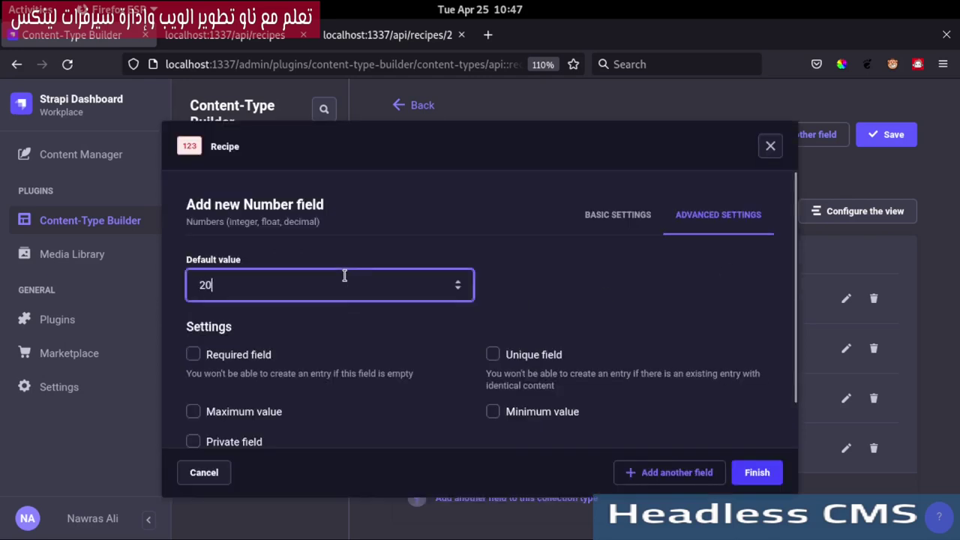
pyautogui.click(637, 477)
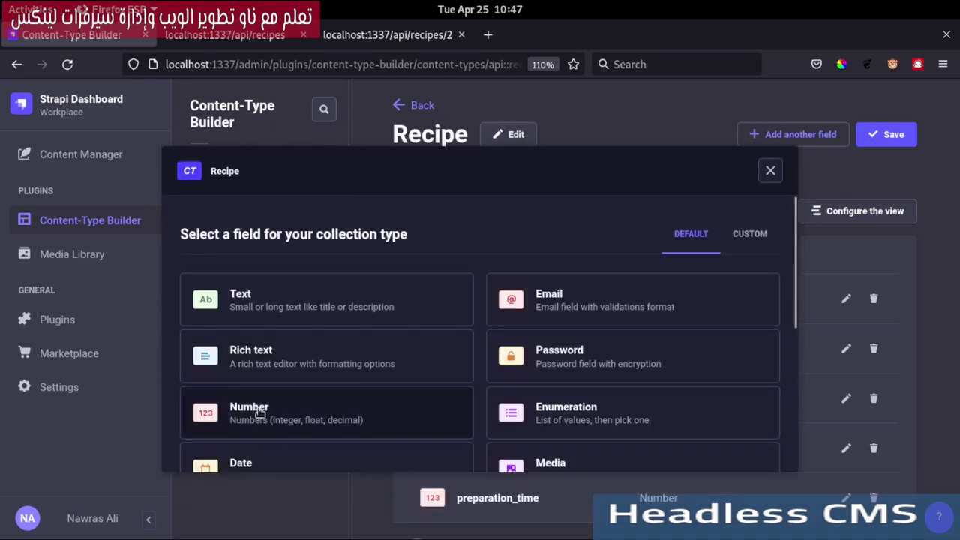
# Step: Start a new Number field named total_time with the integer format
pyautogui.scroll(-3, 440, 261)
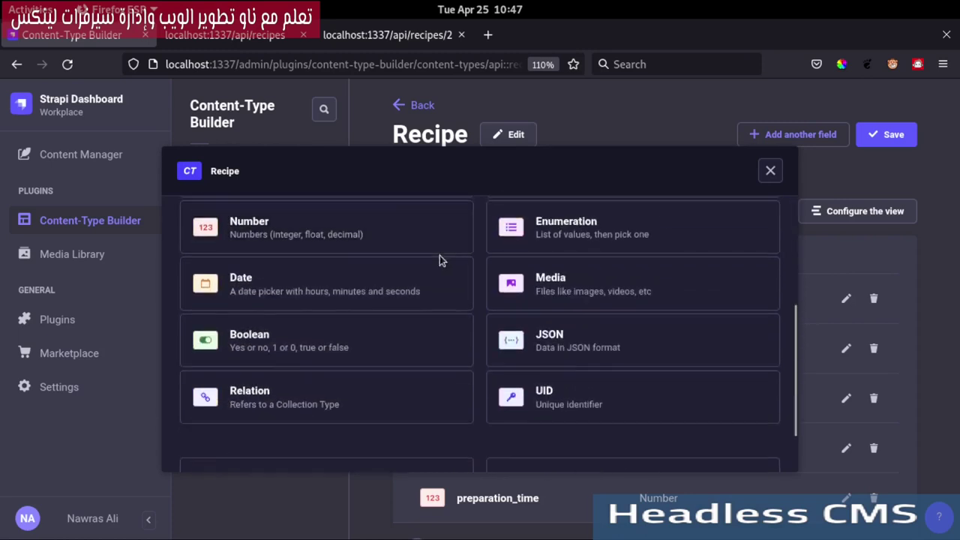
pyautogui.click(264, 242)
pyautogui.click(311, 331)
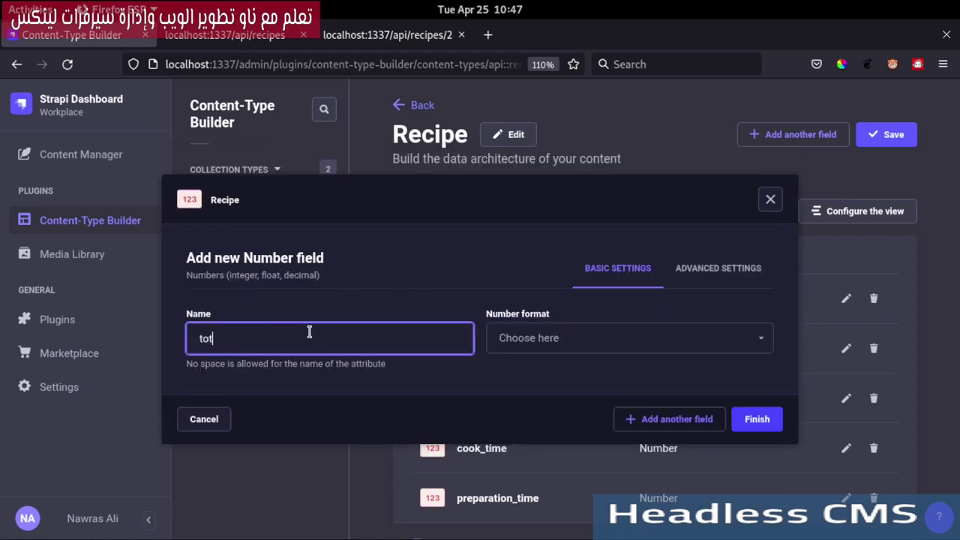
pyautogui.write('total_time')
pyautogui.click(548, 347)
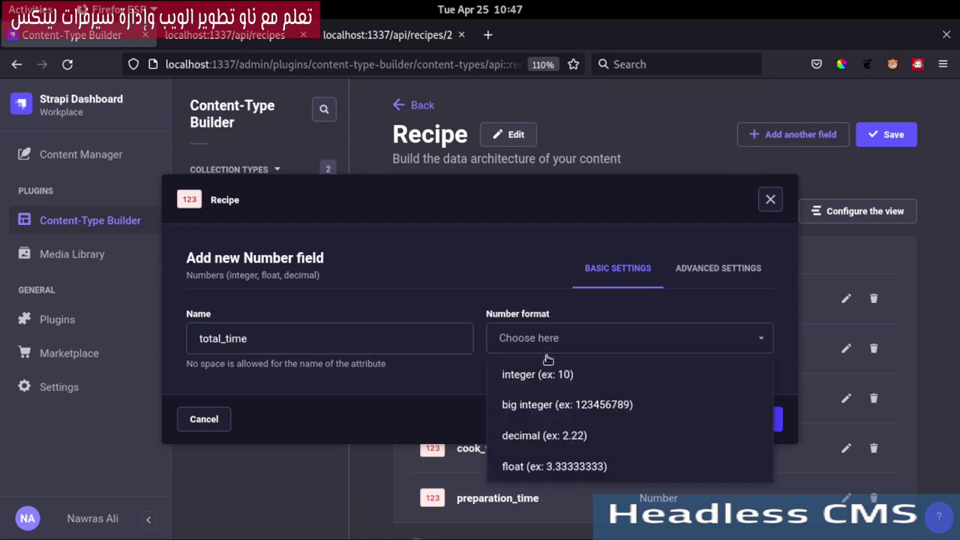
pyautogui.click(548, 375)
# Step: Set the default value of total_time to 30 and add the field to Recipe
pyautogui.click(760, 268)
pyautogui.click(409, 286)
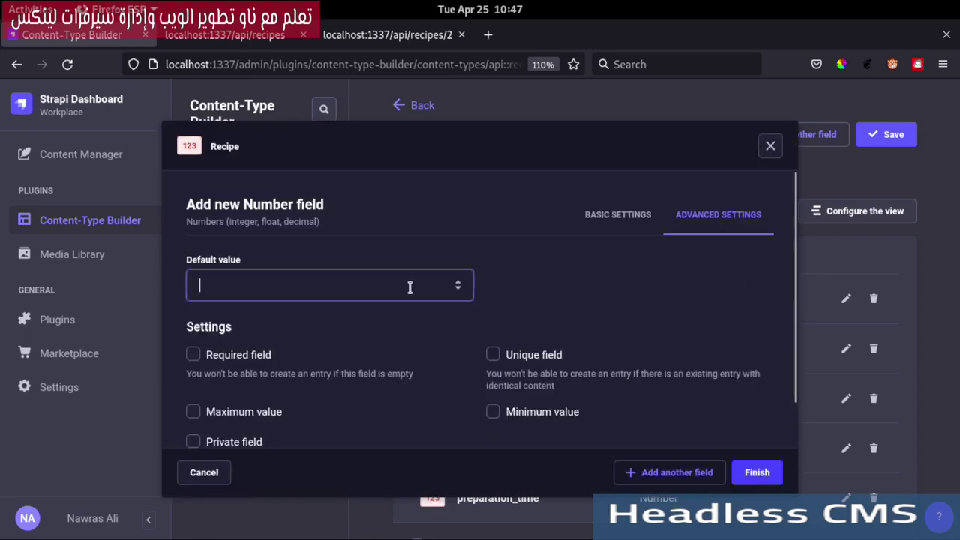
pyautogui.write('30')
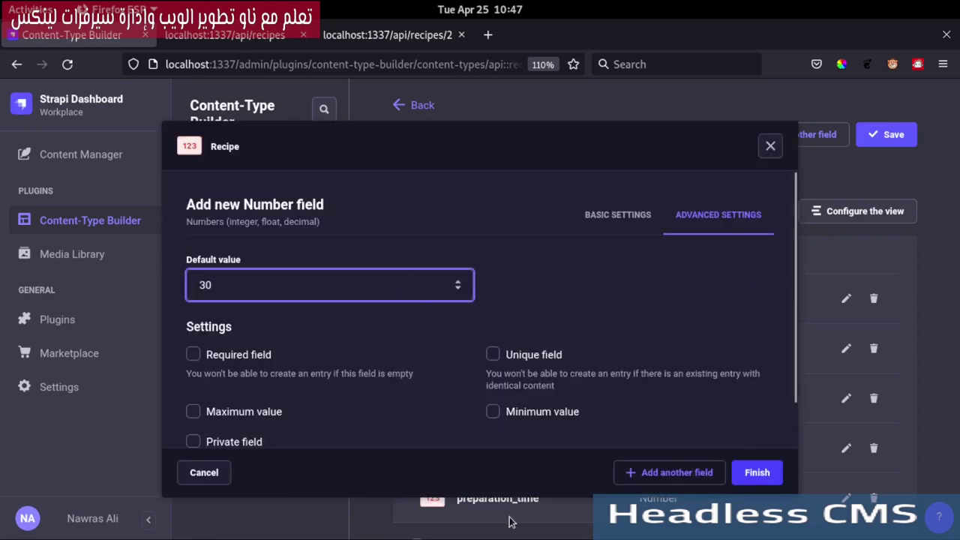
pyautogui.click(645, 473)
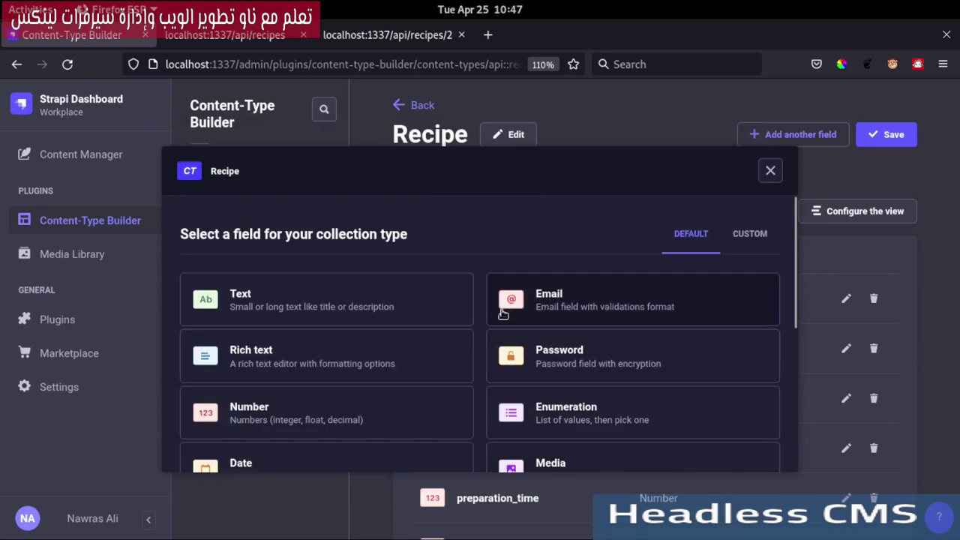
# Step: Start a new Text field named notes with the Long text type
pyautogui.click(297, 306)
pyautogui.click(312, 278)
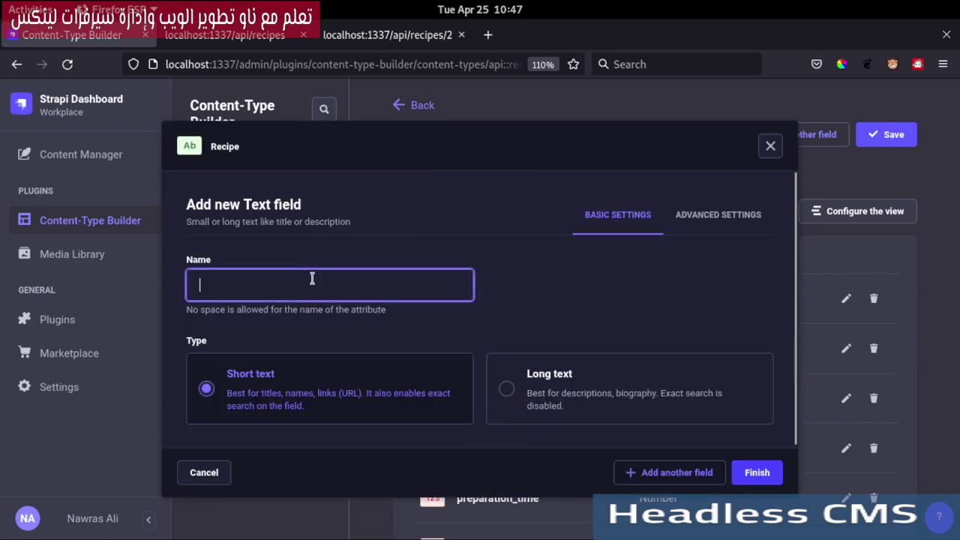
pyautogui.write('notes')
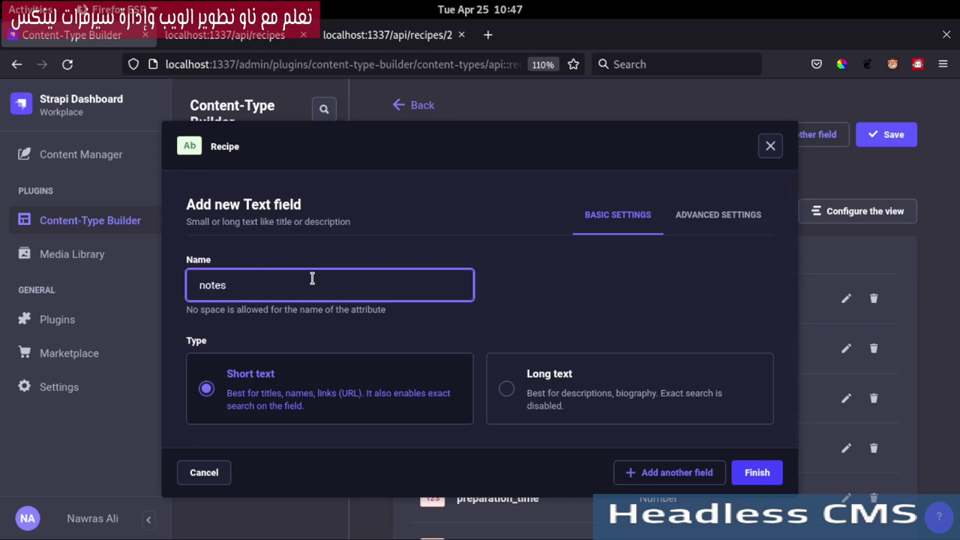
pyautogui.click(626, 391)
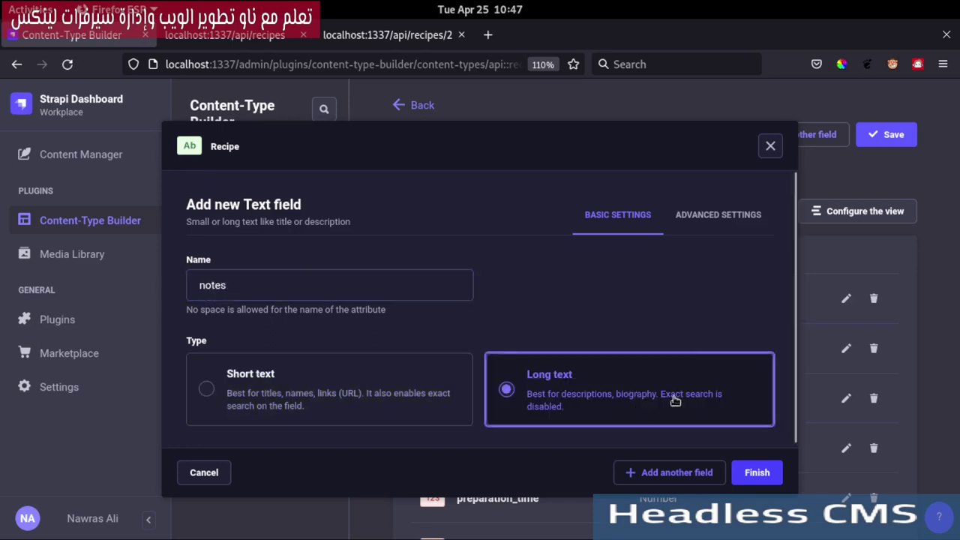
# Step: Limit the notes field to a maximum length of 360 and add it to Recipe
pyautogui.click(717, 216)
pyautogui.scroll(-2, 317, 375)
pyautogui.scroll(2, 318, 375)
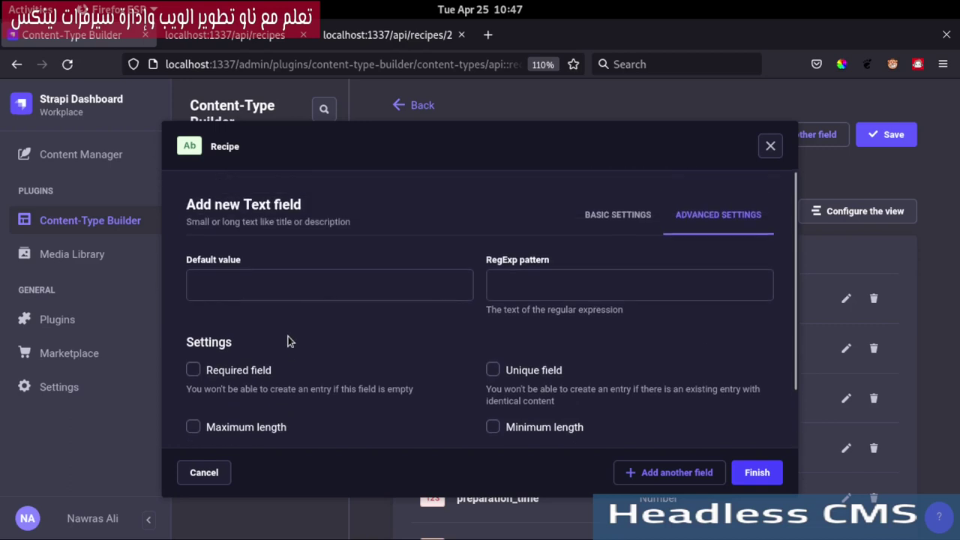
pyautogui.scroll(-2, 287, 340)
pyautogui.click(240, 369)
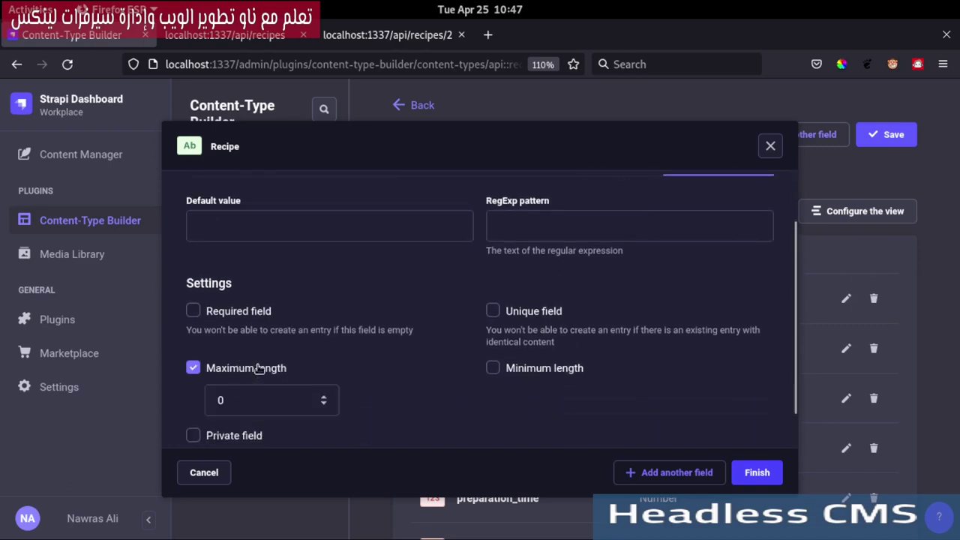
pyautogui.doubleClick(248, 399)
pyautogui.write('360')
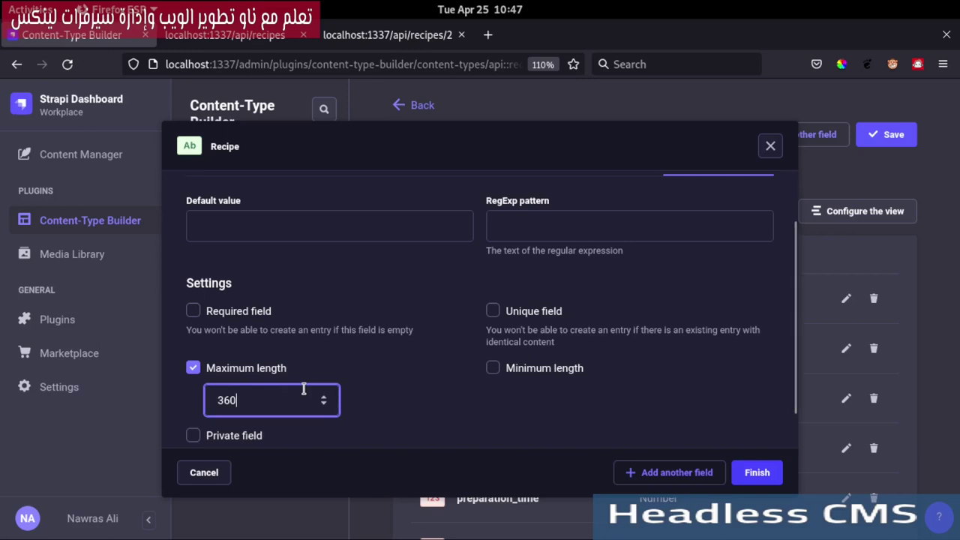
pyautogui.click(674, 474)
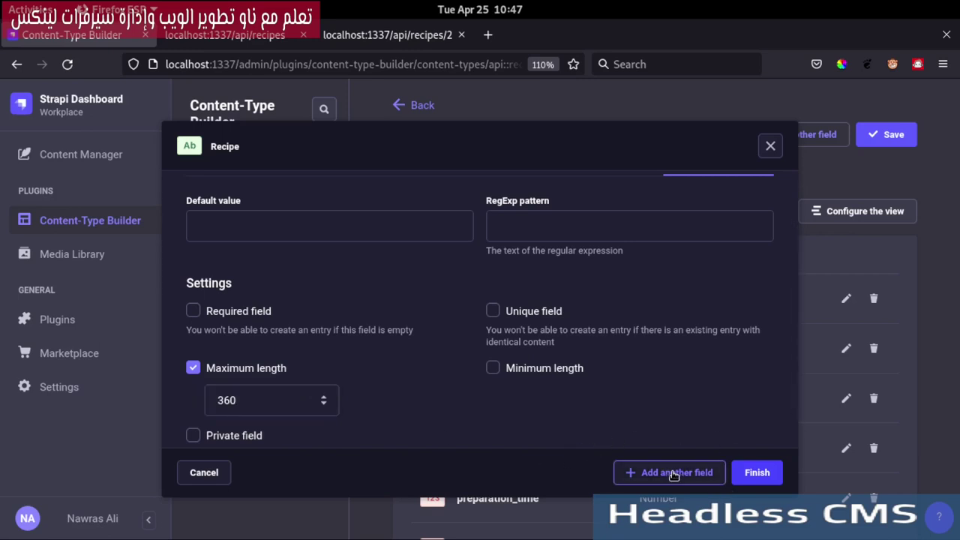
# Step: Add a new Rich text field named steps to the Recipe collection type
pyautogui.click(674, 475)
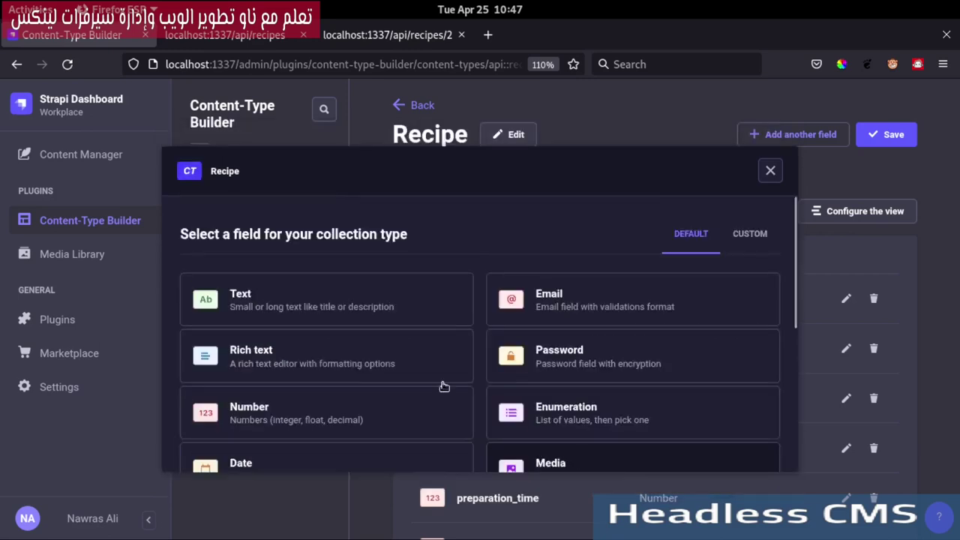
pyautogui.click(286, 368)
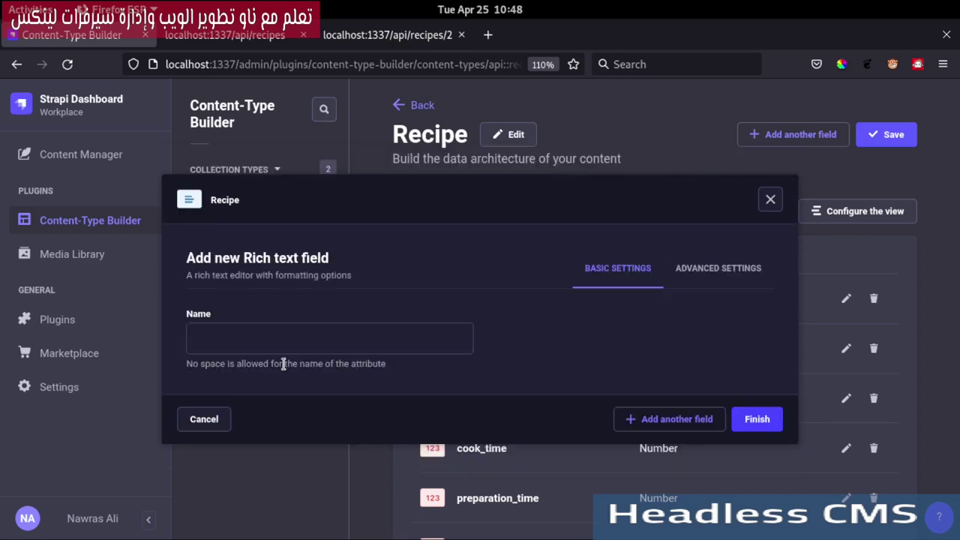
pyautogui.click(231, 343)
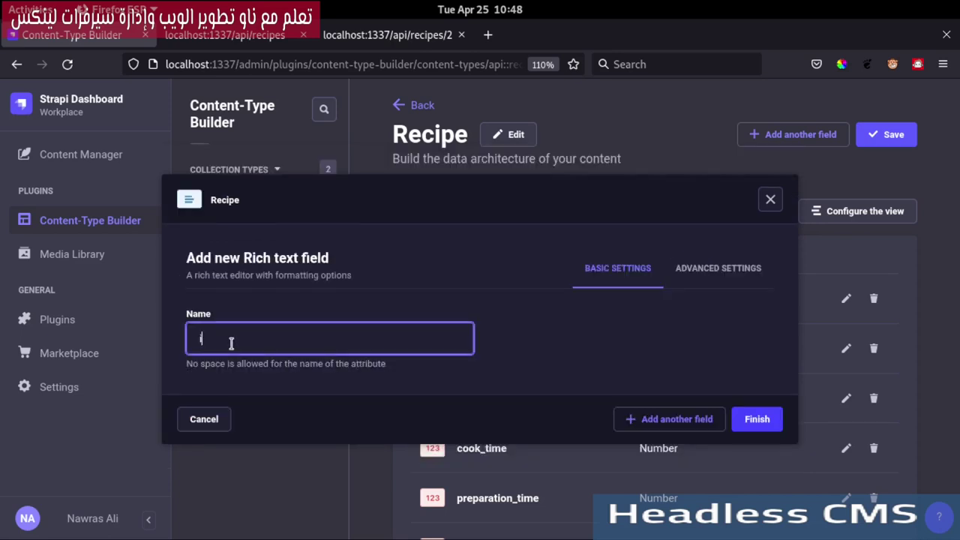
pyautogui.write('steps')
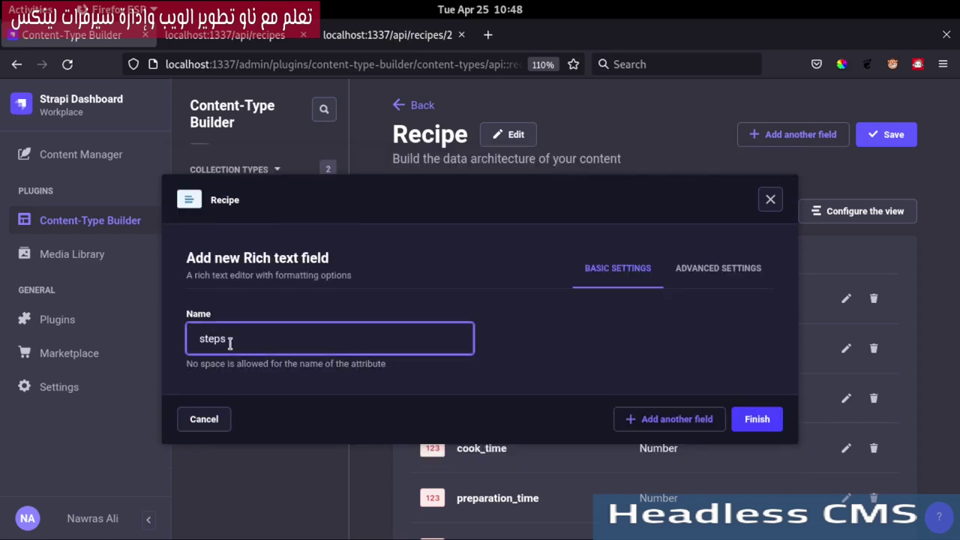
pyautogui.click(657, 432)
# Step: Add another Rich text field named ingredients to Recipe
pyautogui.click(294, 368)
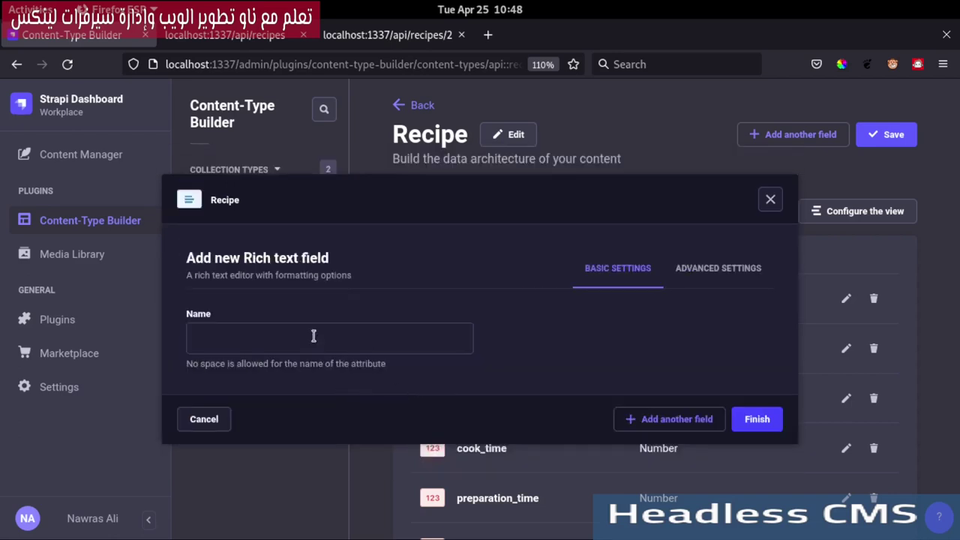
pyautogui.click(314, 337)
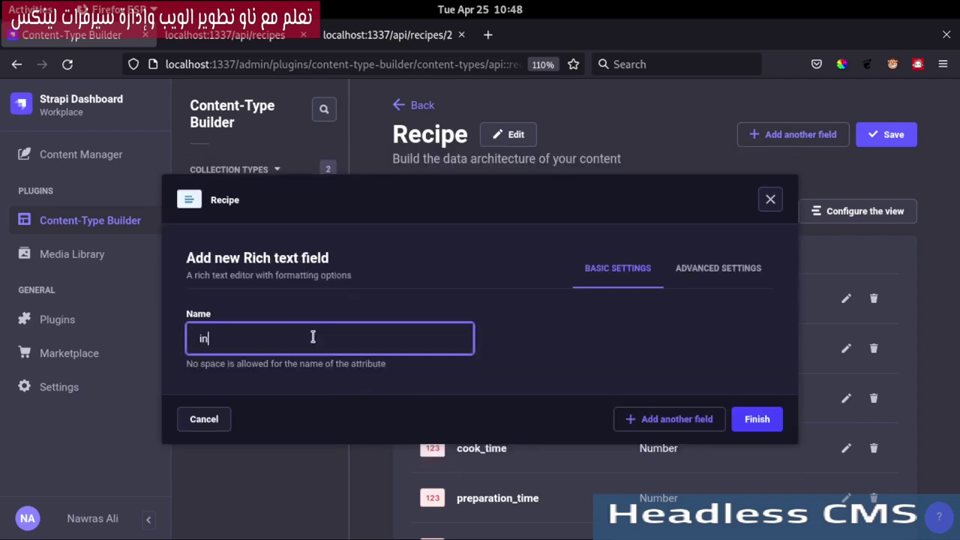
pyautogui.write('ingredients')
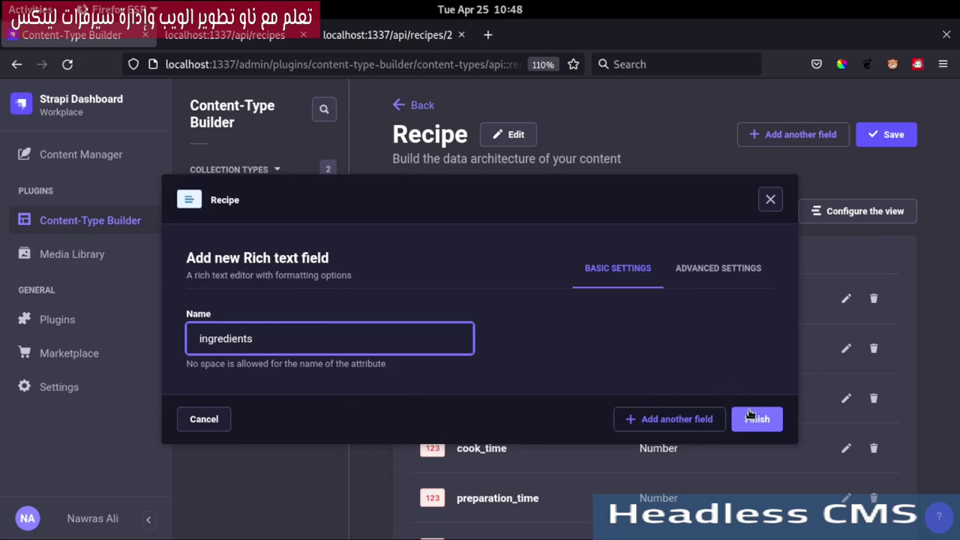
pyautogui.click(621, 417)
# Step: Start a new Number field named servings with a default value of 3
pyautogui.scroll(-4, 307, 435)
pyautogui.scroll(5, 254, 347)
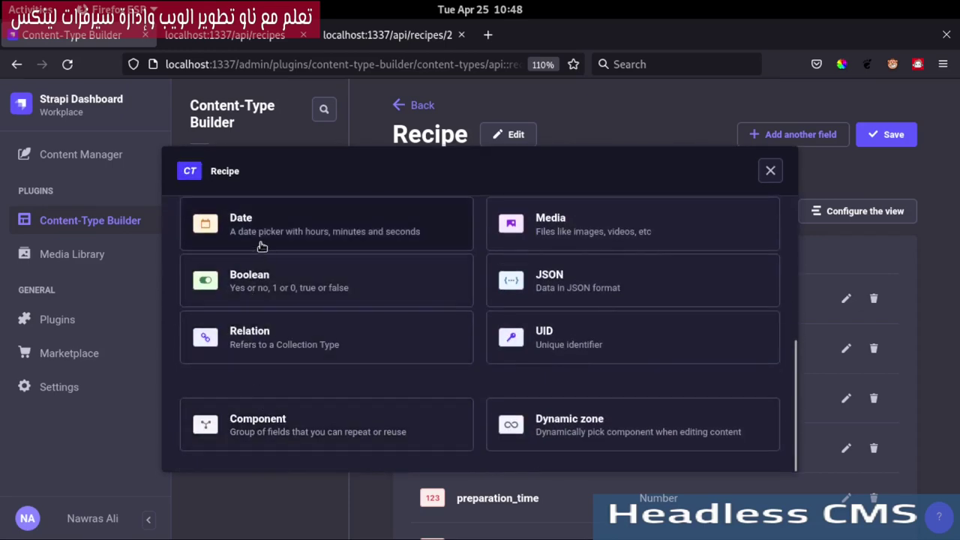
pyautogui.click(383, 343)
pyautogui.write('servings')
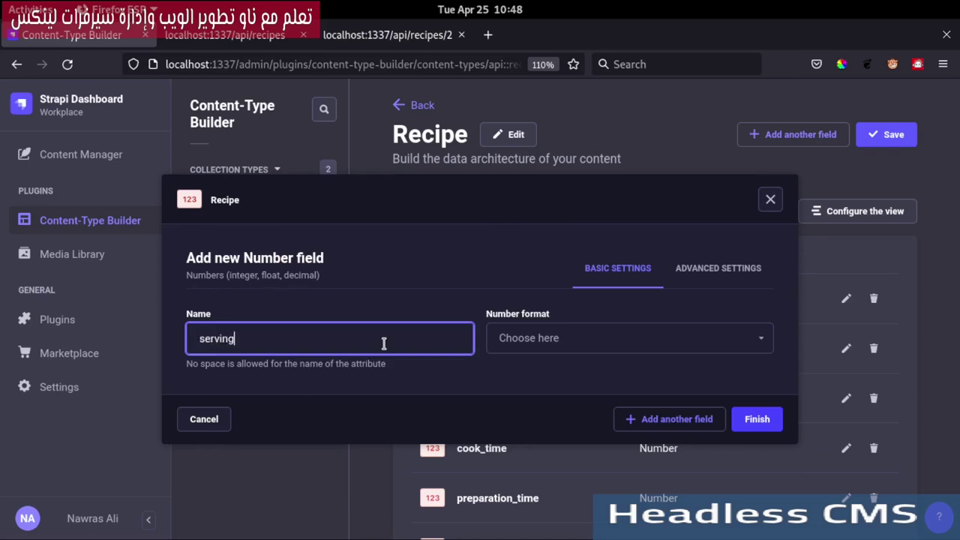
pyautogui.click(724, 271)
pyautogui.click(282, 285)
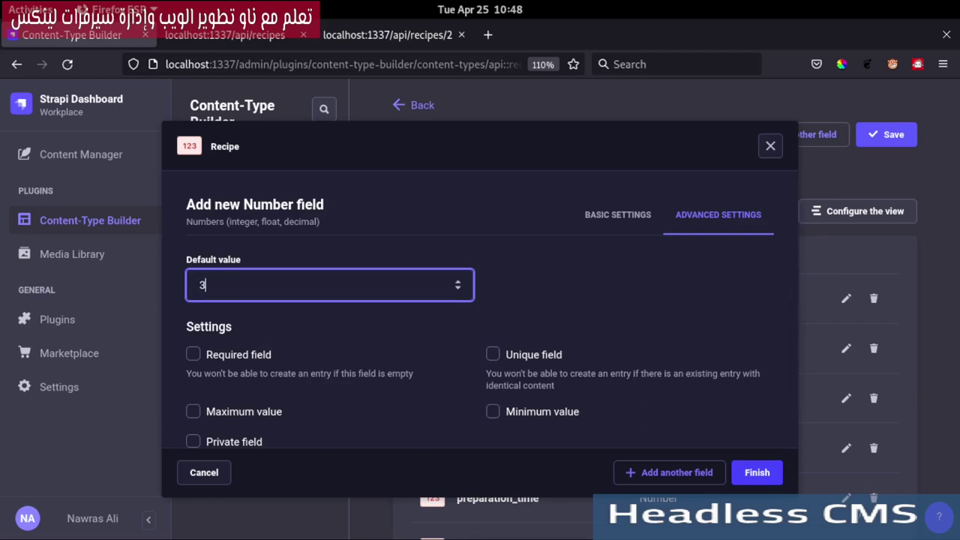
# Step: Set the number format of the servings field to integer and add the field to Recipe
pyautogui.click(758, 474)
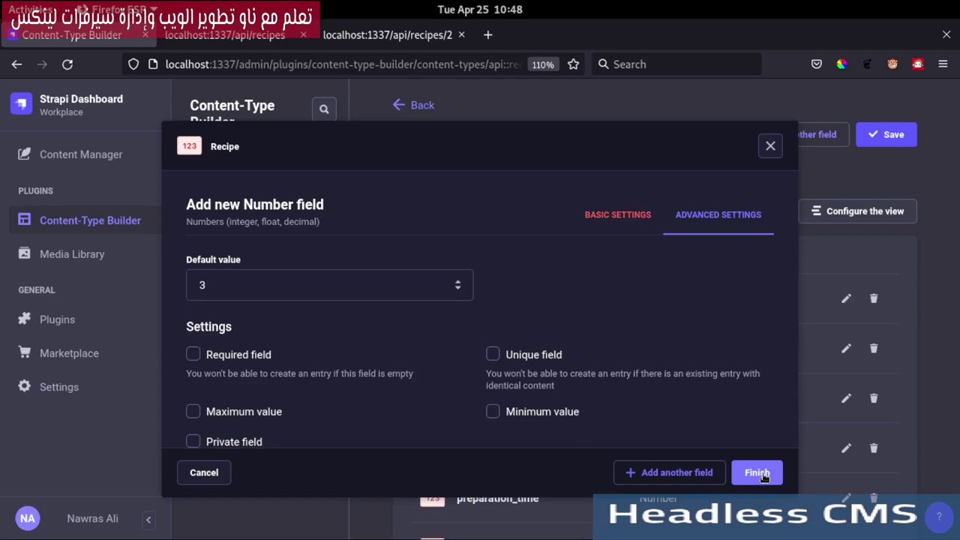
pyautogui.click(758, 474)
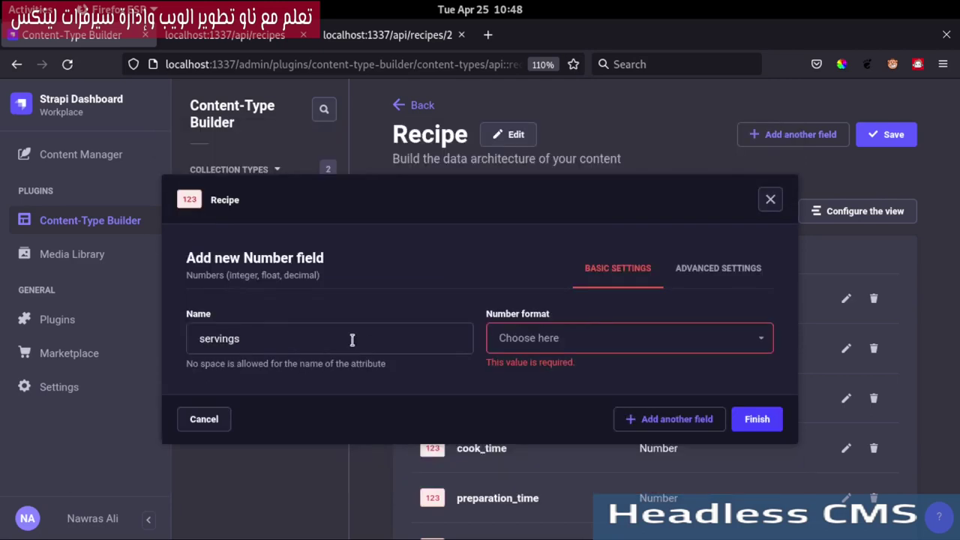
pyautogui.click(525, 339)
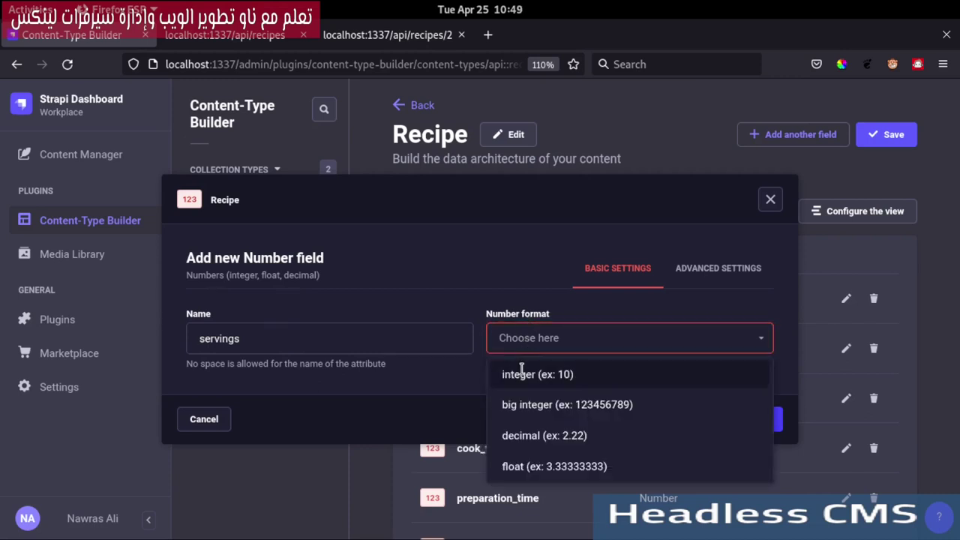
pyautogui.click(522, 366)
pyautogui.click(757, 419)
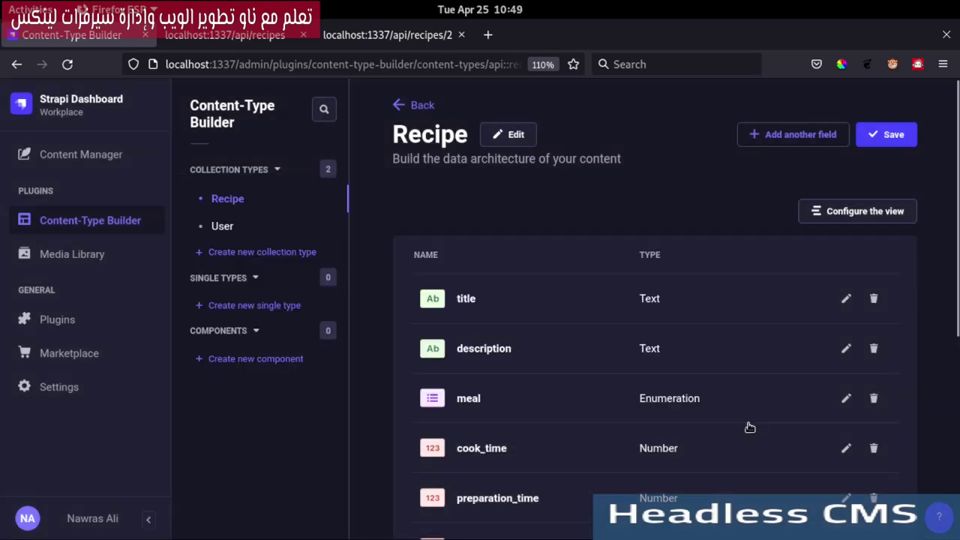
# Step: Save the Recipe collection type and review its list of fields
pyautogui.click(886, 134)
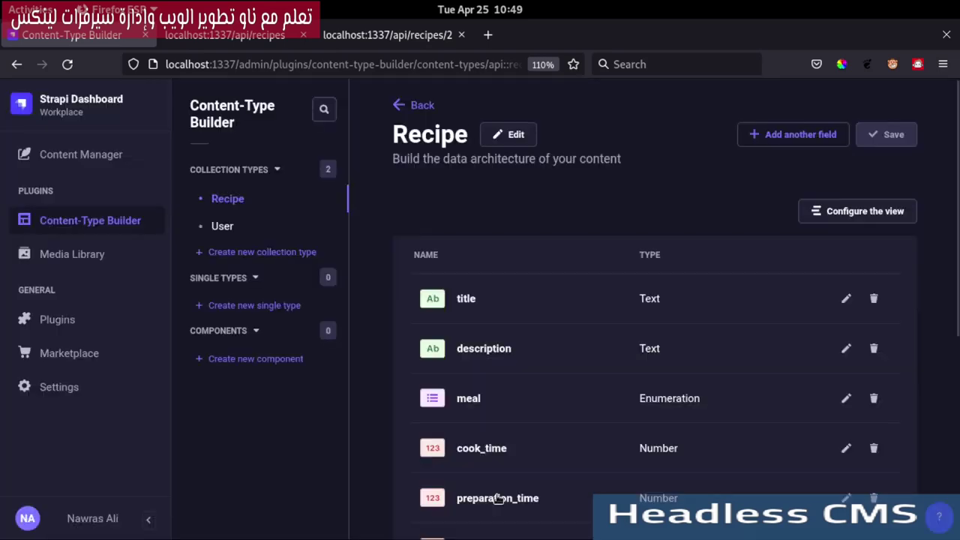
pyautogui.scroll(-3, 537, 315)
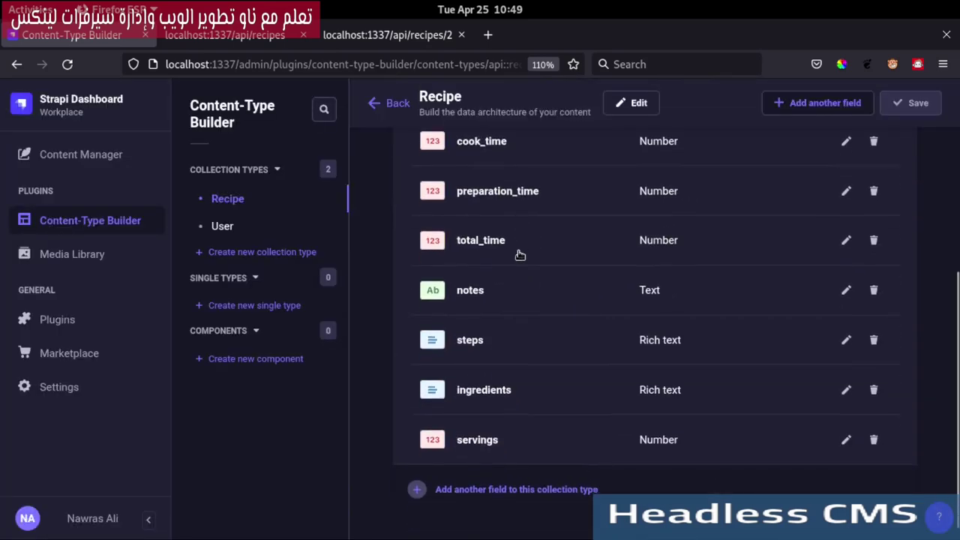
pyautogui.scroll(5, 517, 253)
# Step: Switch to Insomnia, resend the Get All recipes request and examine the recipe attributes in the response
pyautogui.moveTo(2, 6)
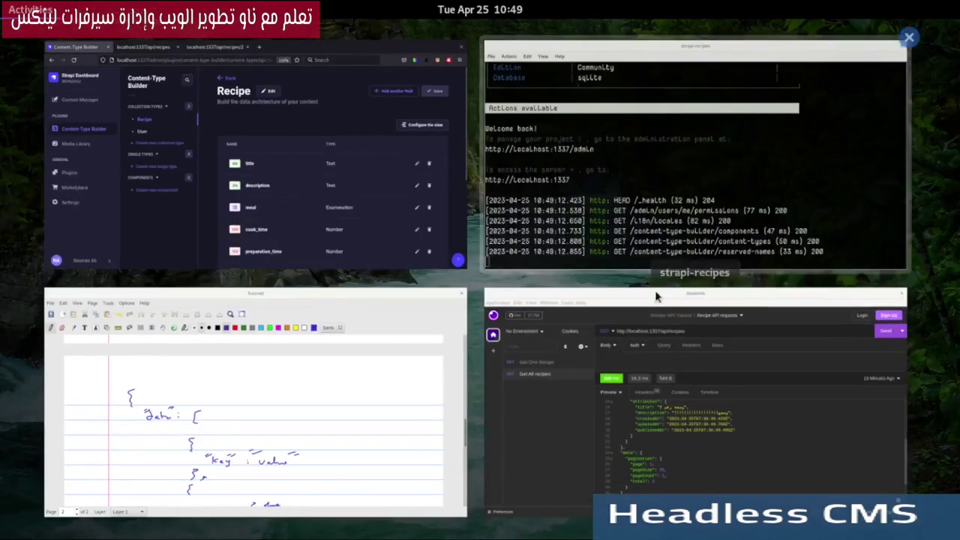
pyautogui.click(680, 367)
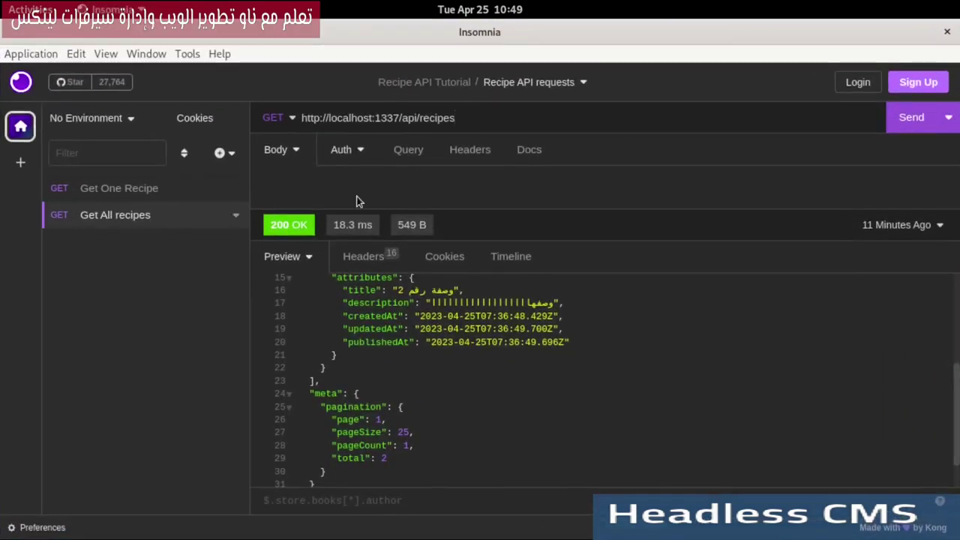
pyautogui.click(909, 119)
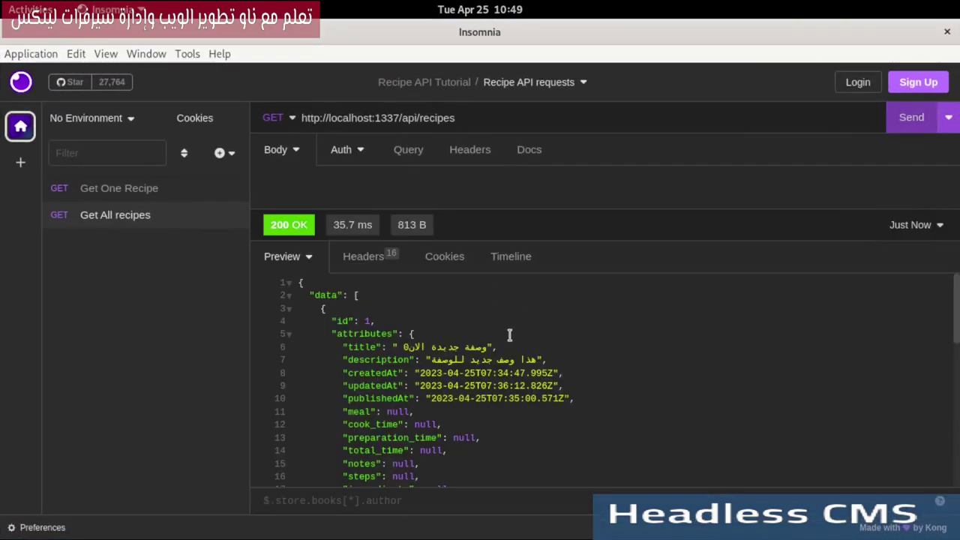
pyautogui.scroll(-1, 435, 345)
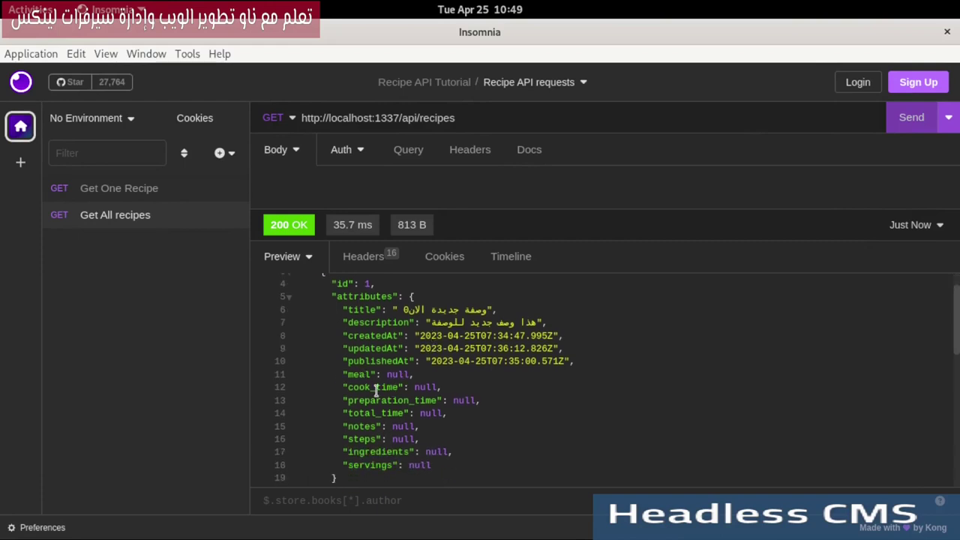
pyautogui.scroll(-2, 396, 388)
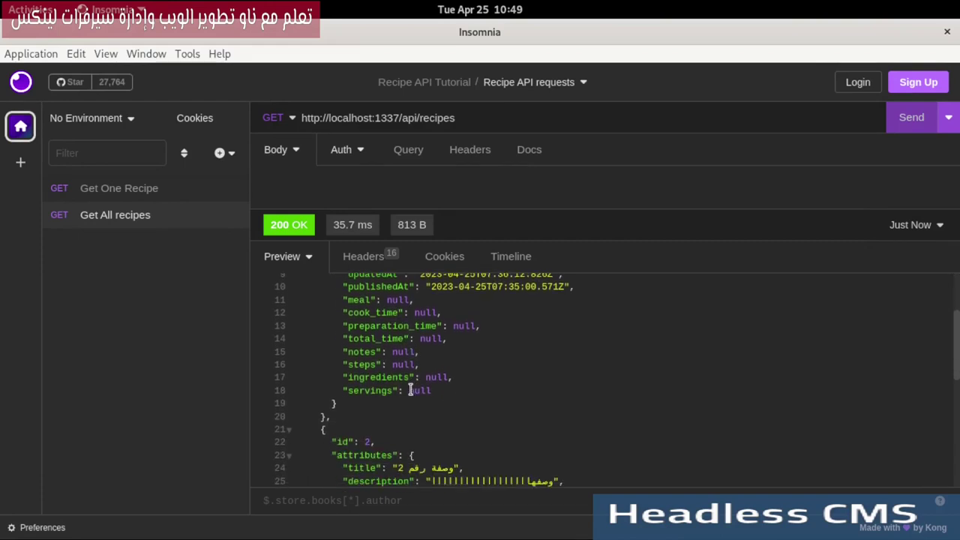
pyautogui.scroll(3, 405, 378)
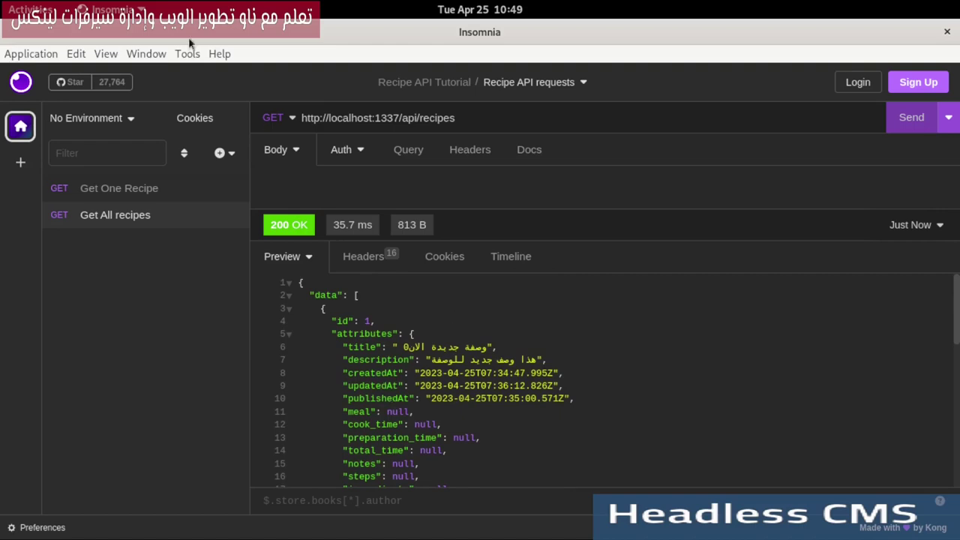
# Step: Switch back to Strapi and open the recipe entry with ID 1 in the Content Manager
pyautogui.click(28, 9)
pyautogui.click(303, 223)
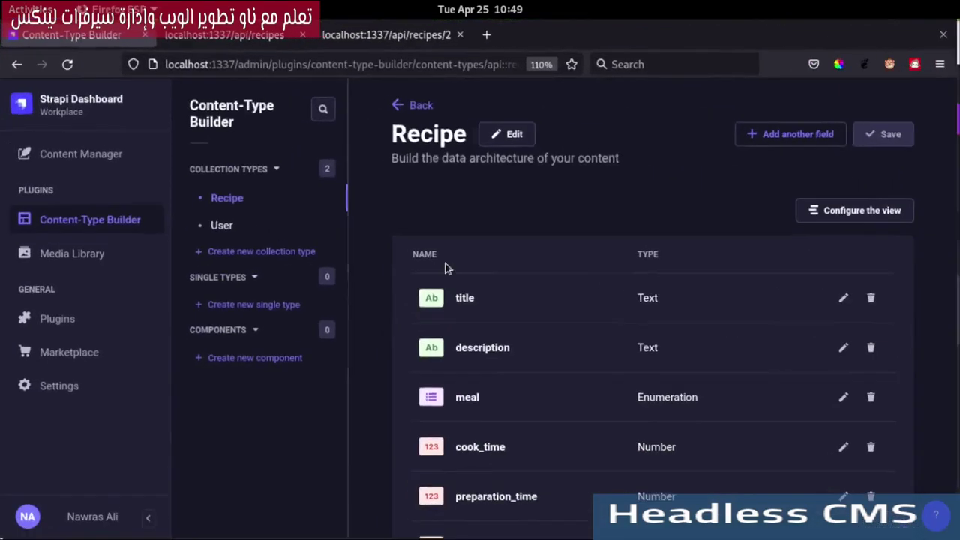
pyautogui.click(55, 160)
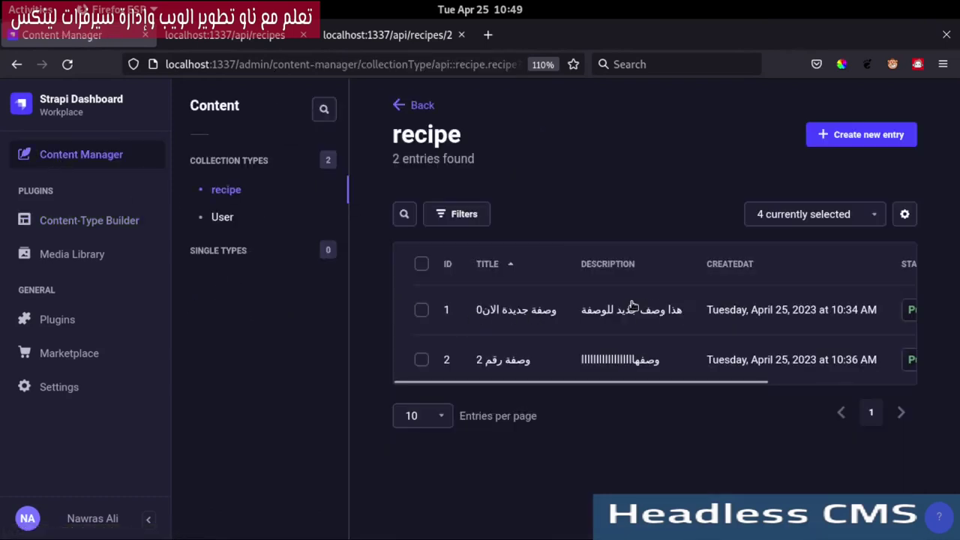
pyautogui.click(521, 307)
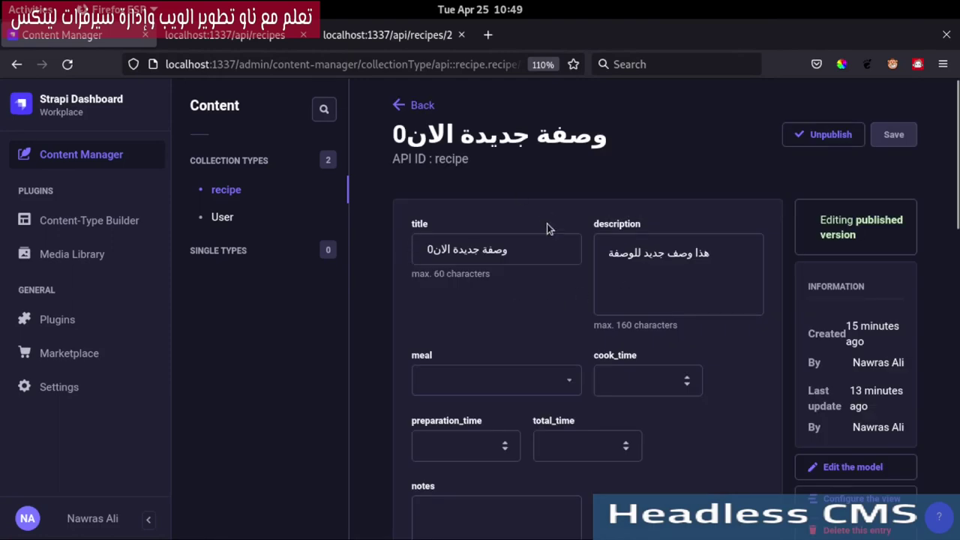
# Step: Set the entry's meal to Breakfast and its total_time to 1
pyautogui.click(539, 377)
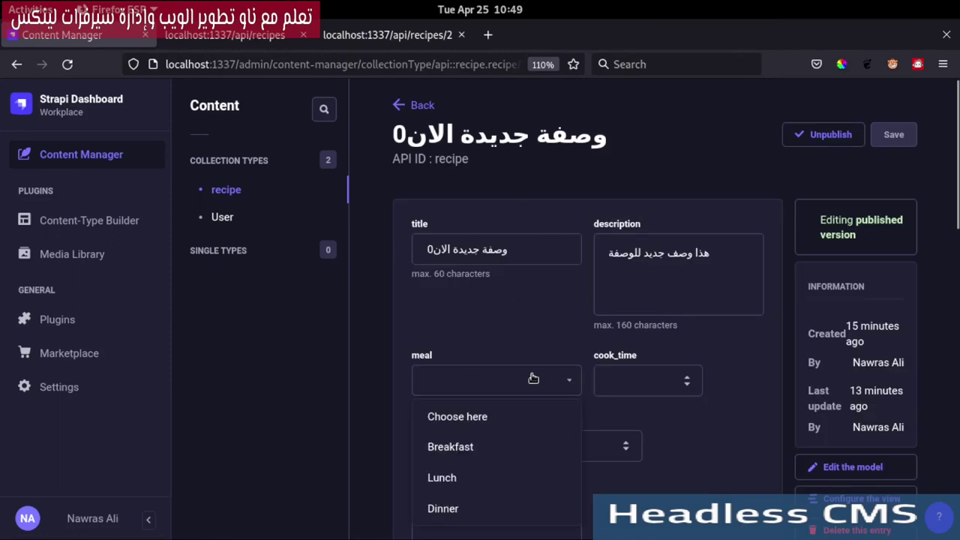
pyautogui.click(456, 446)
pyautogui.scroll(-3, 703, 338)
pyautogui.click(645, 201)
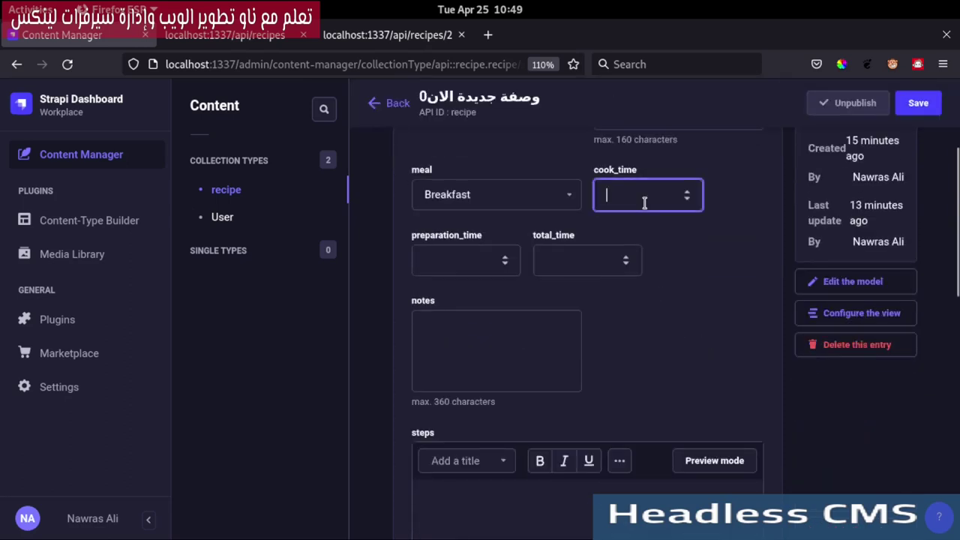
pyautogui.click(627, 258)
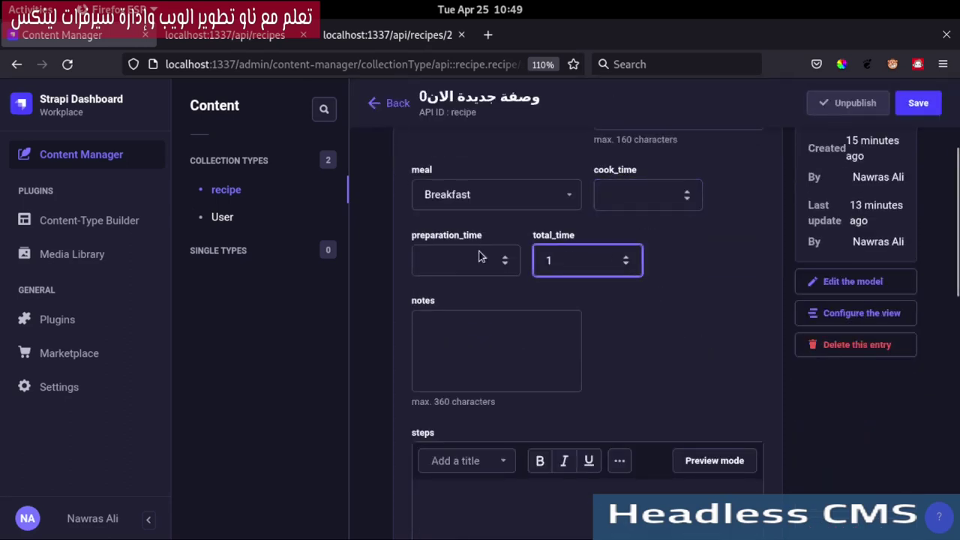
pyautogui.click(662, 199)
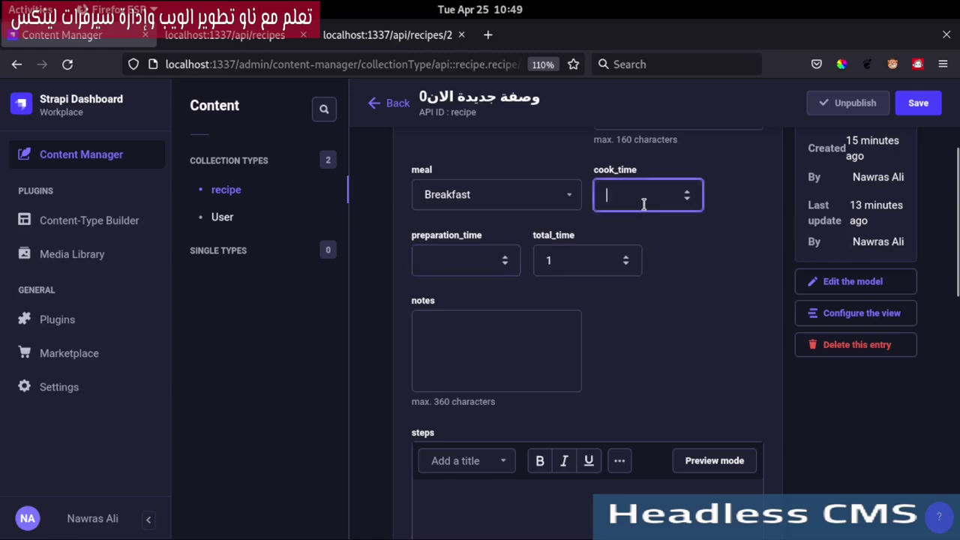
# Step: Switch to Insomnia to check the recipes response again and return to the entry in Strapi
pyautogui.press('super')
pyautogui.click(631, 364)
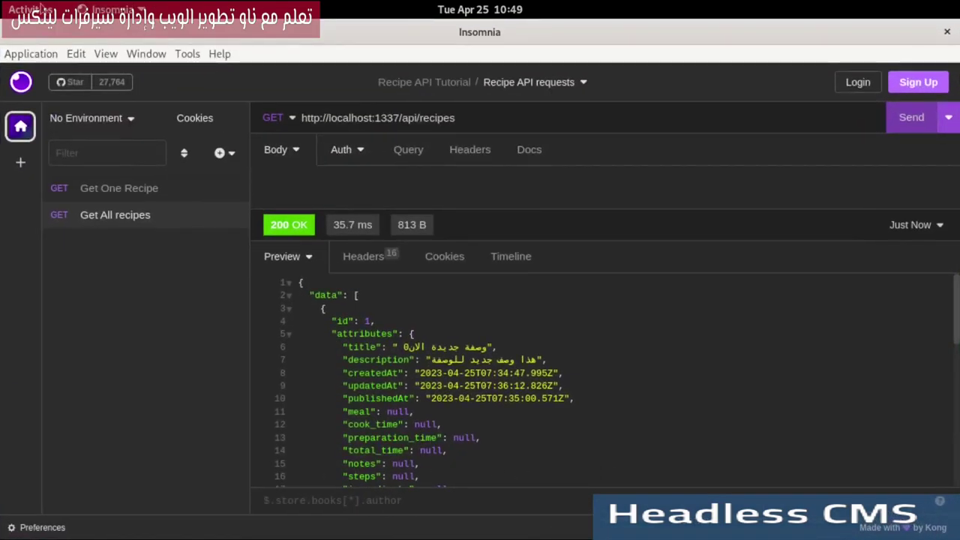
pyautogui.press('super')
pyautogui.click(258, 174)
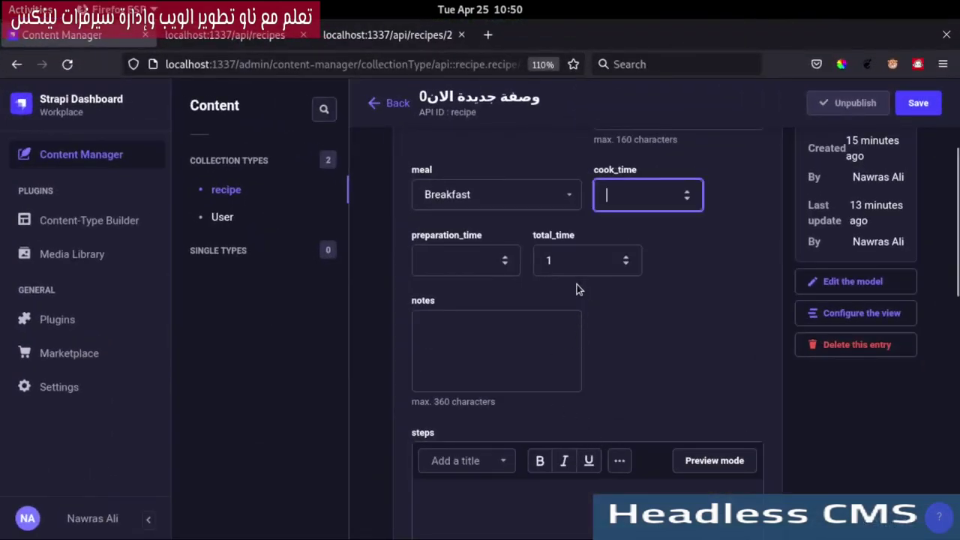
# Step: Discard the entry's unsaved changes, set the Recipe type's preparation_time default value to 20, and open cook_time's field settings
pyautogui.click(94, 224)
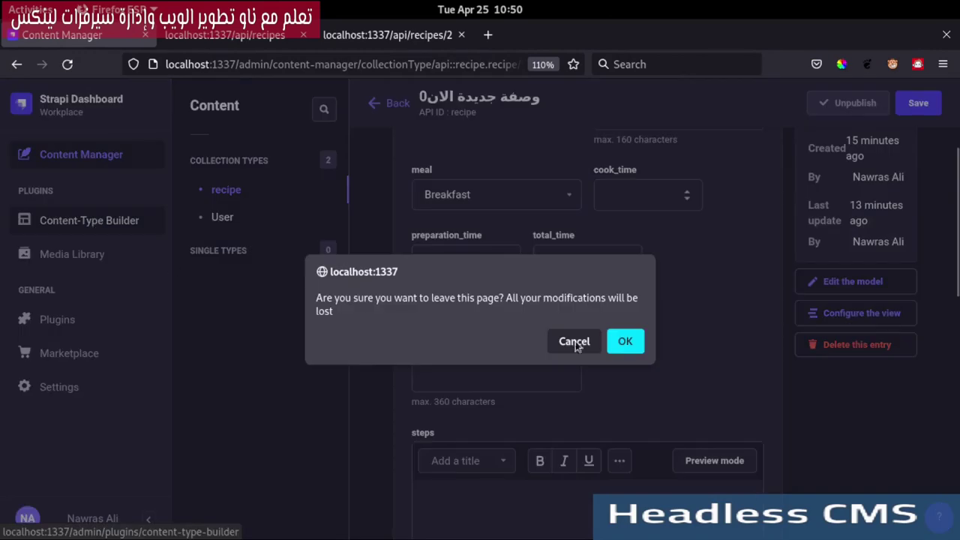
pyautogui.click(634, 343)
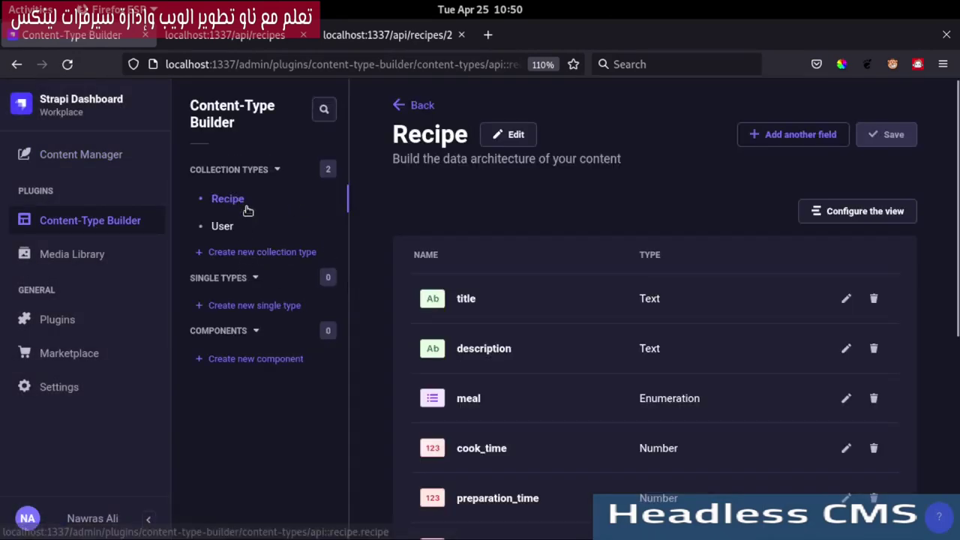
pyautogui.scroll(-4, 617, 315)
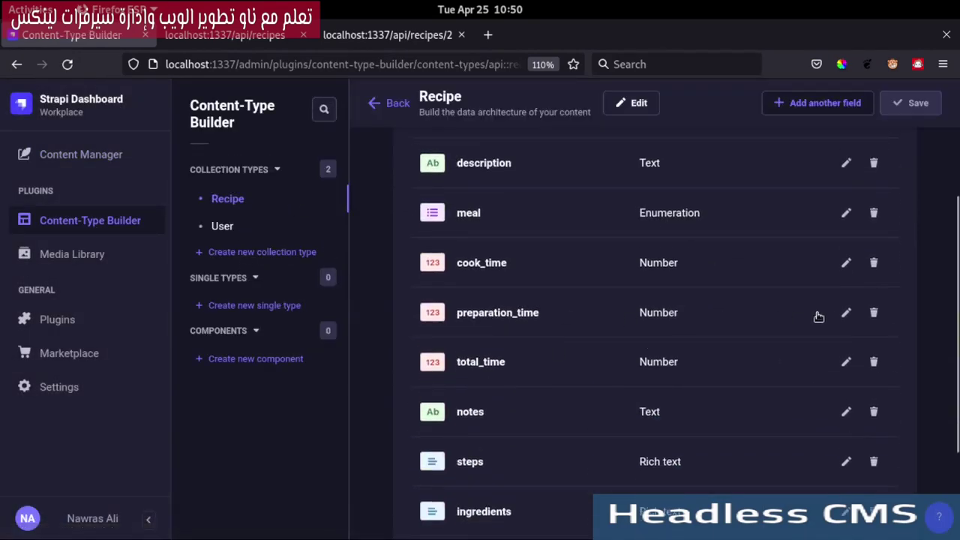
pyautogui.click(844, 314)
pyautogui.click(711, 284)
pyautogui.click(439, 289)
pyautogui.write('20')
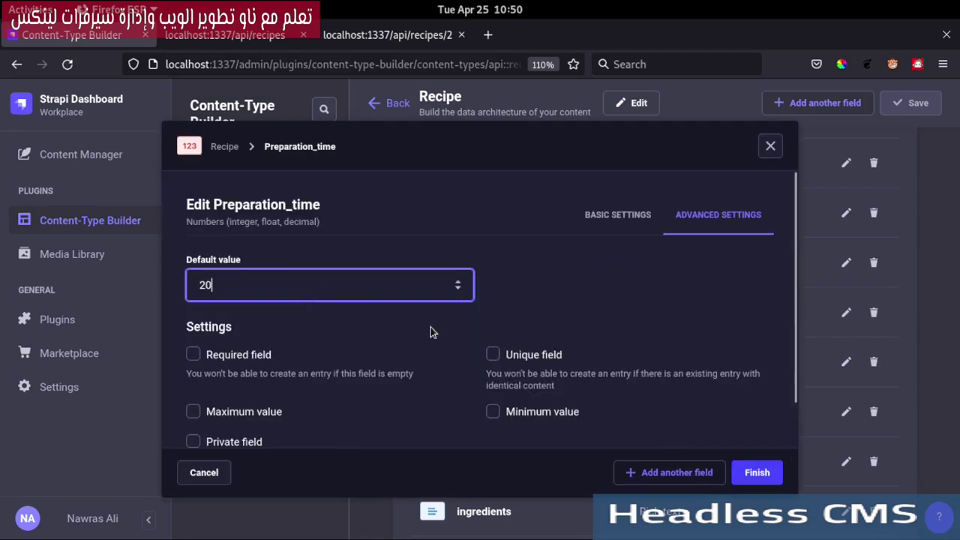
pyautogui.click(756, 469)
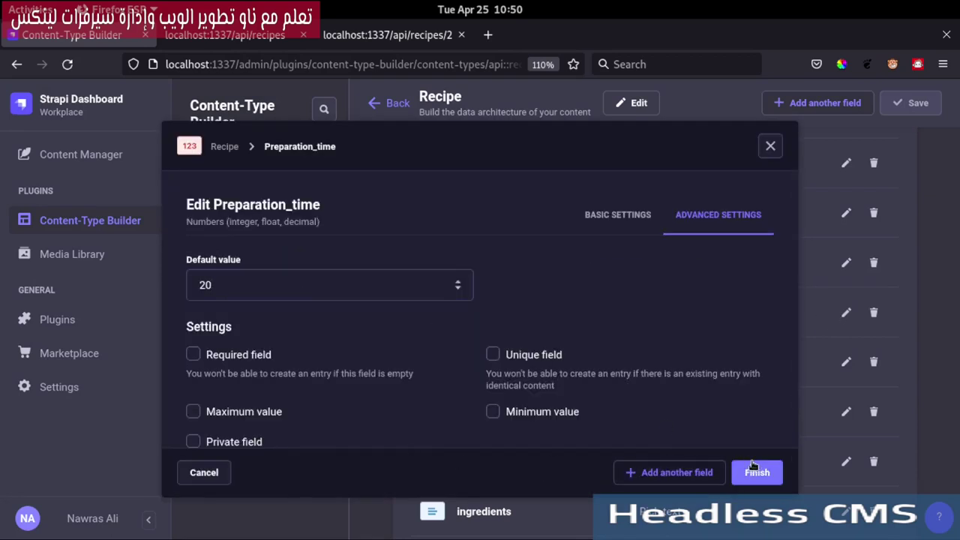
pyautogui.click(846, 263)
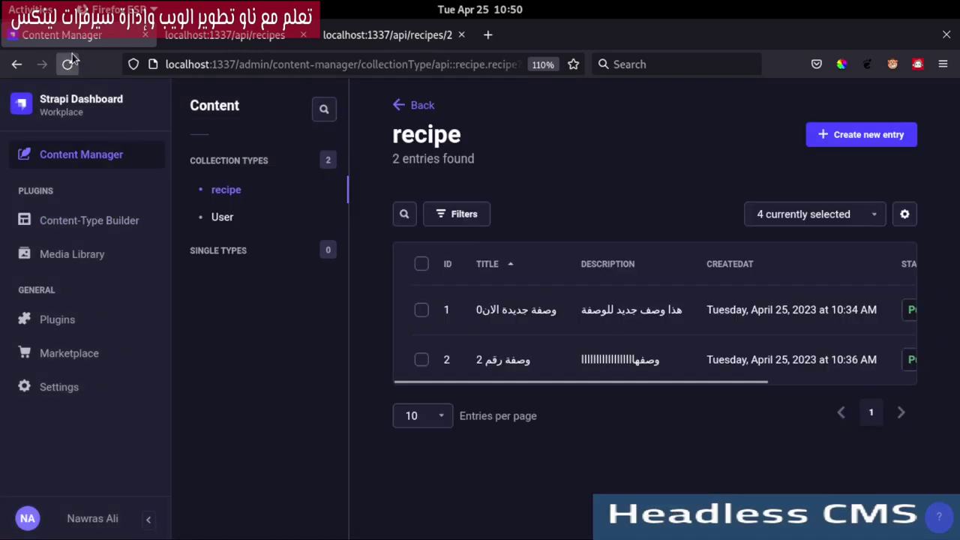
# Step: Reload the Content Manager to recheck the recipe entry with ID 1, and start creating a new recipe entry
pyautogui.click(67, 64)
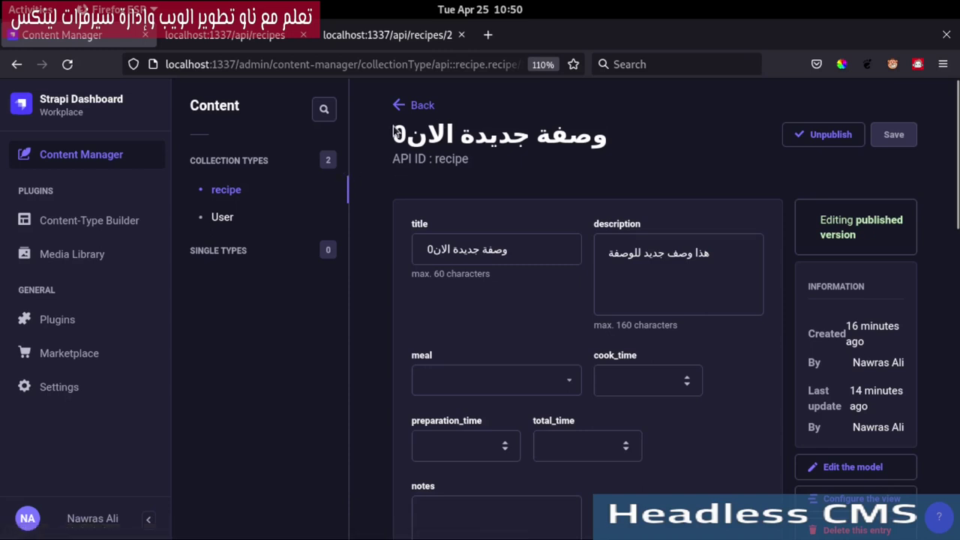
pyautogui.click(409, 107)
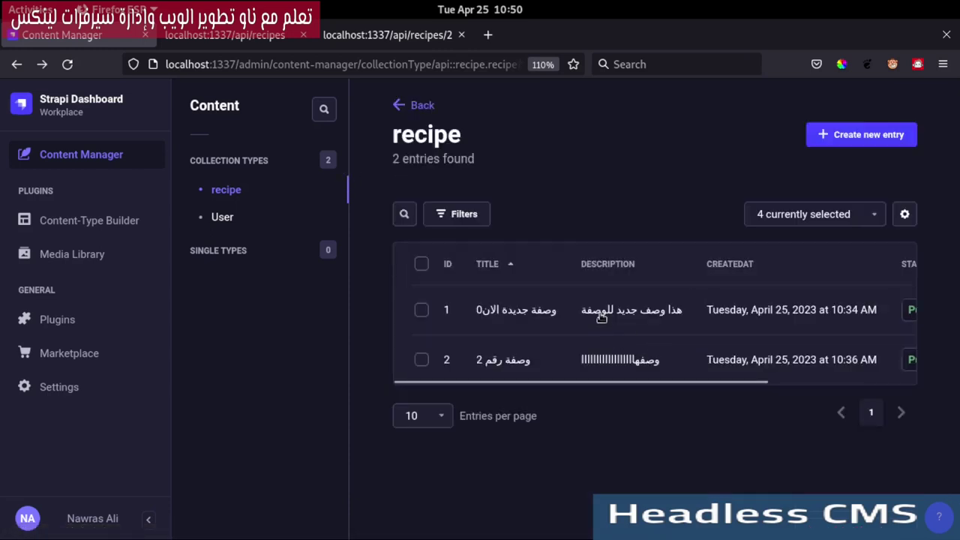
pyautogui.click(814, 133)
pyautogui.scroll(-2, 517, 340)
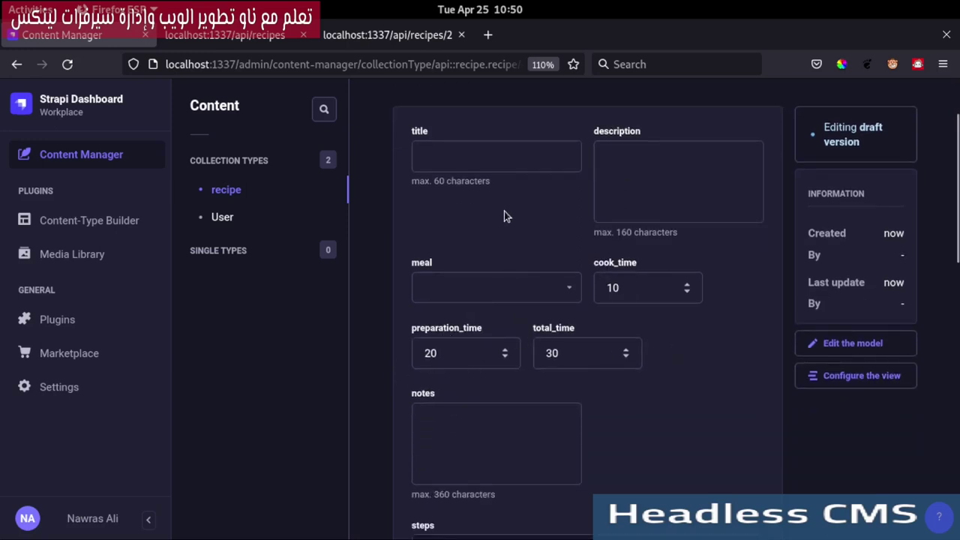
# Step: Enter "وصفةهنااااااااااااااااااااا" as the new recipe's title
pyautogui.click(484, 147)
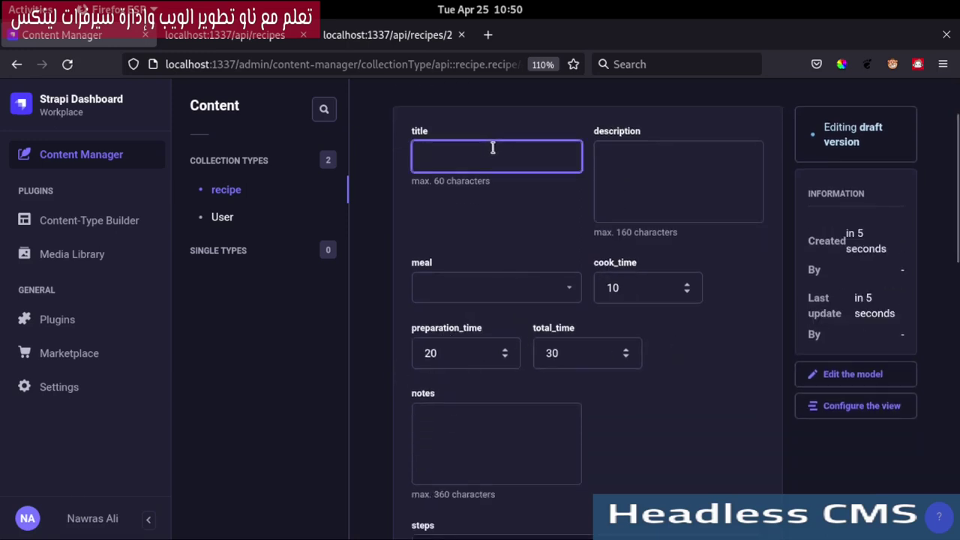
pyautogui.click(493, 148)
pyautogui.write('وصص')
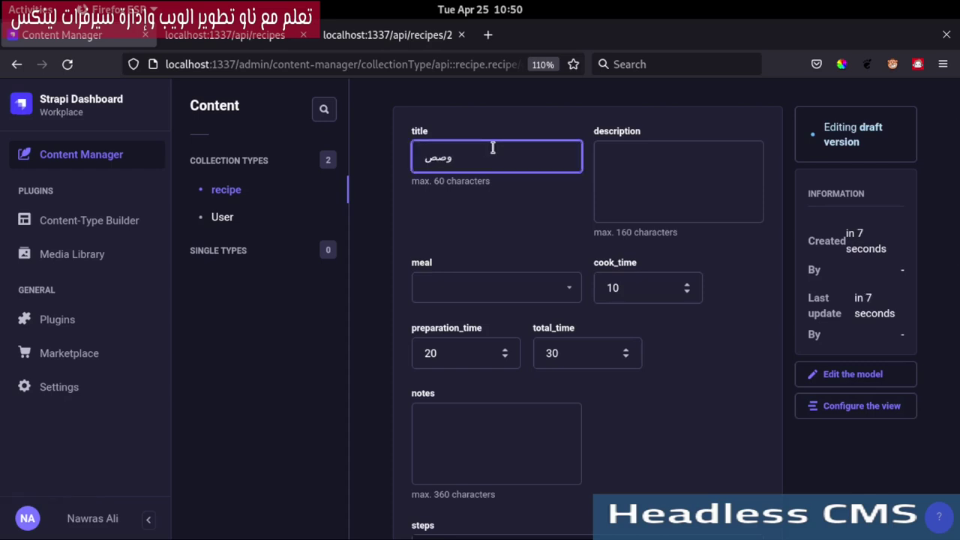
pyautogui.press('BackSpace')
pyautogui.write('فة')
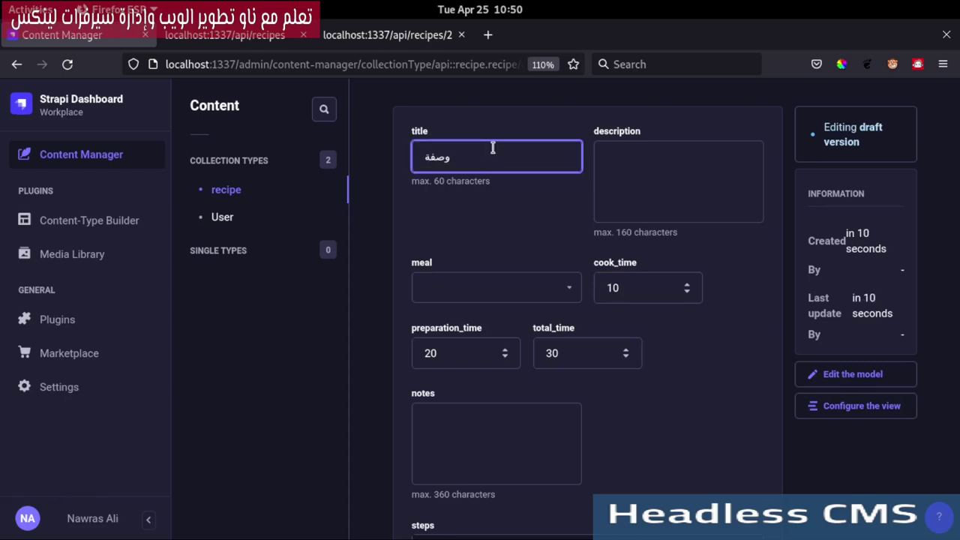
pyautogui.write('هنااااااااااااااااااااا')
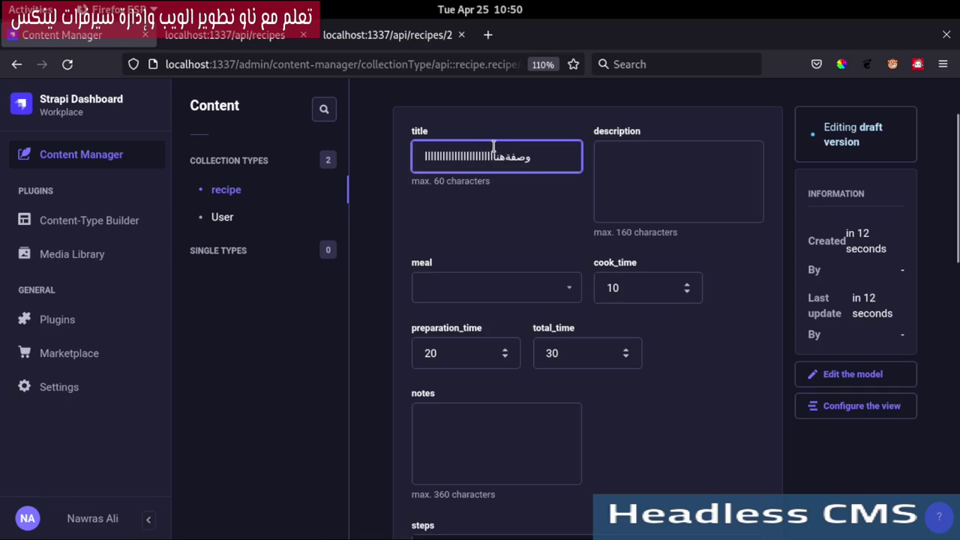
# Step: Enter "وصف هذا الطعام" as the new recipe's description
pyautogui.click(675, 163)
pyautogui.write('وصف هذه ال')
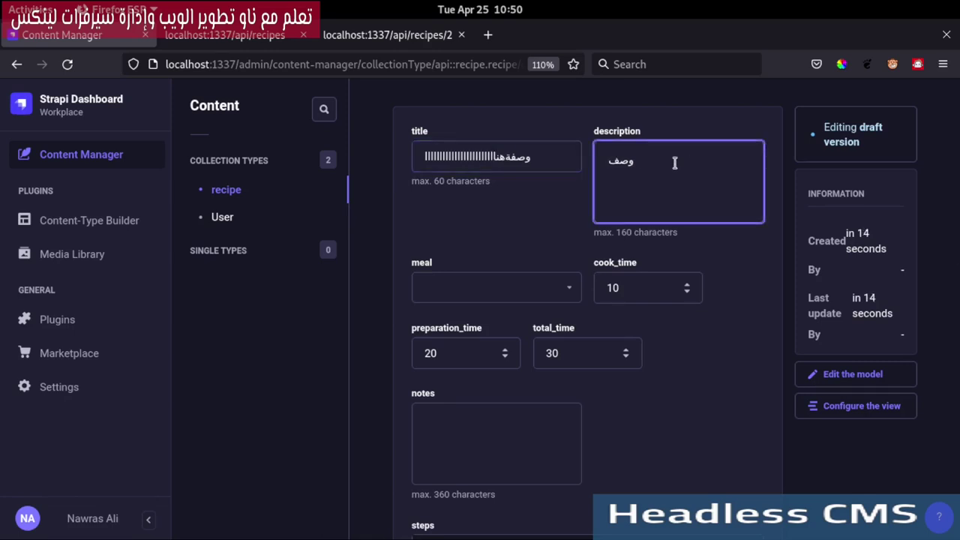
pyautogui.press('BackSpace')
pyautogui.press('BackSpace')
pyautogui.press('BackSpace')
pyautogui.press('BackSpace')
pyautogui.write('ا الطعام')
# Step: Set the meal to Breakfast, with preparation_time 21, total_time 33 and cook_time 9
pyautogui.click(555, 289)
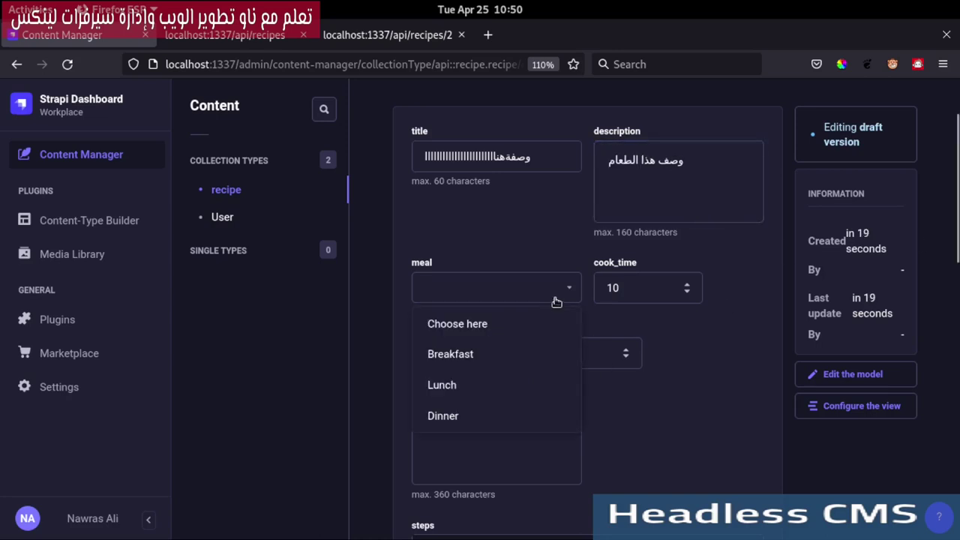
pyautogui.click(534, 349)
pyautogui.scroll(-2, 727, 264)
pyautogui.scroll(-2, 727, 265)
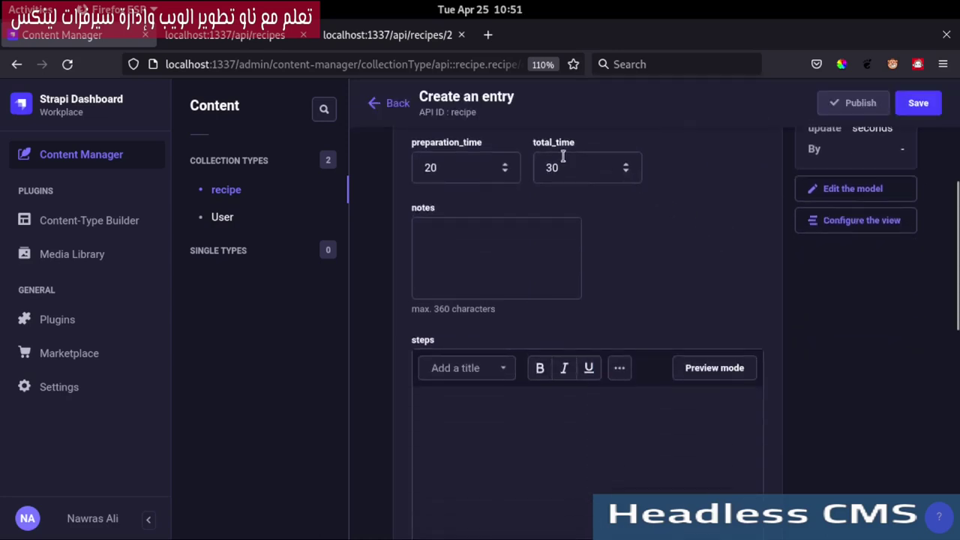
pyautogui.click(509, 163)
pyautogui.click(625, 164)
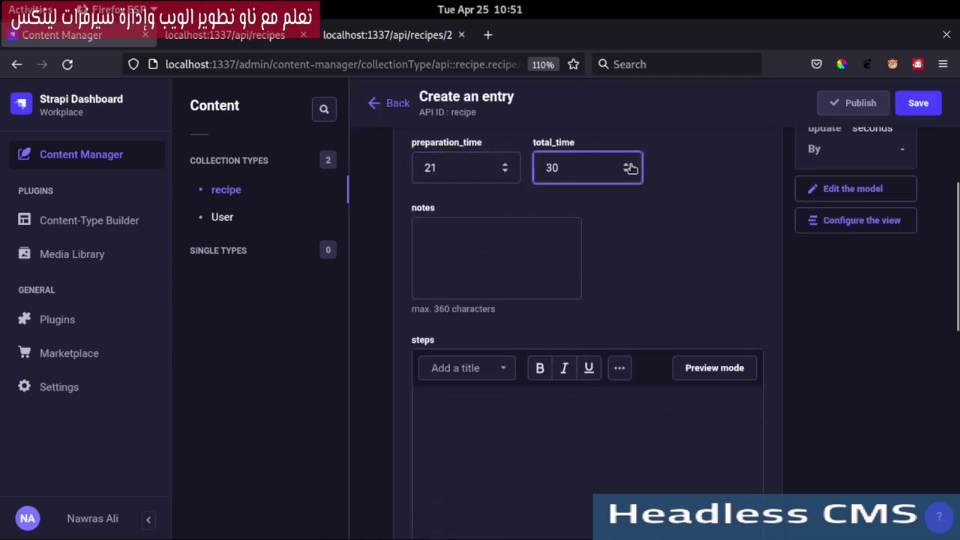
pyautogui.doubleClick(626, 165)
pyautogui.scroll(4, 706, 188)
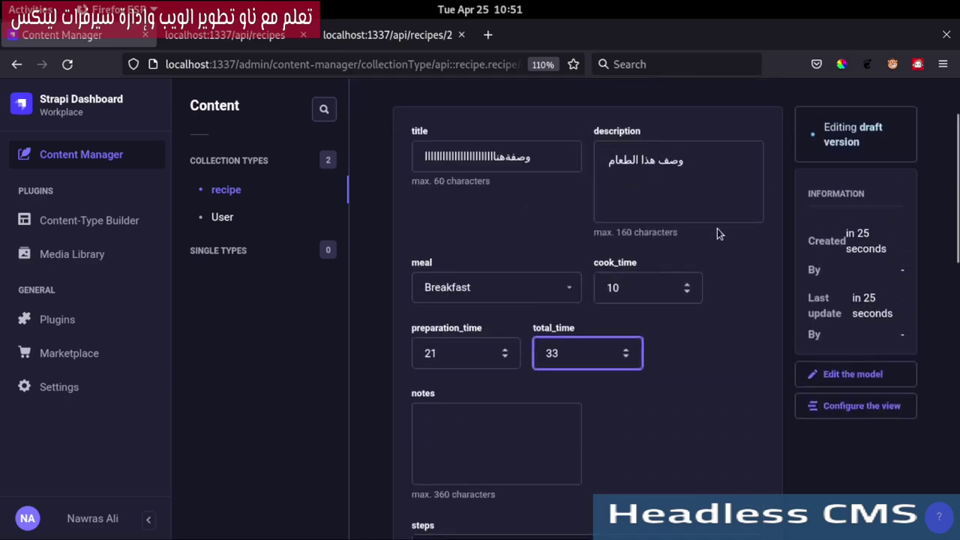
pyautogui.click(687, 291)
# Step: Fill the recipe's notes with "ملاحظااااااااااااااااات"
pyautogui.scroll(-2, 660, 389)
pyautogui.click(554, 343)
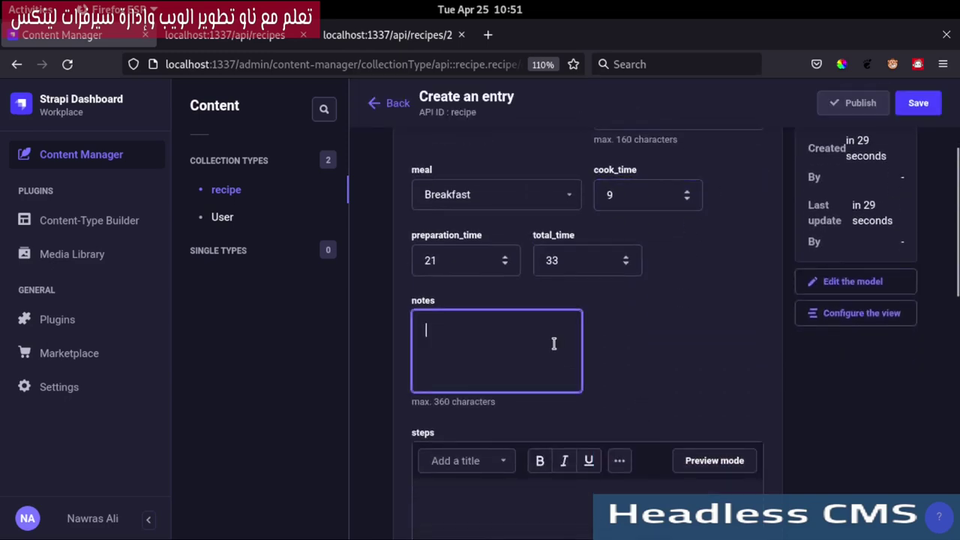
pyautogui.write('ئ')
pyautogui.press('BackSpace')
pyautogui.write('ملا')
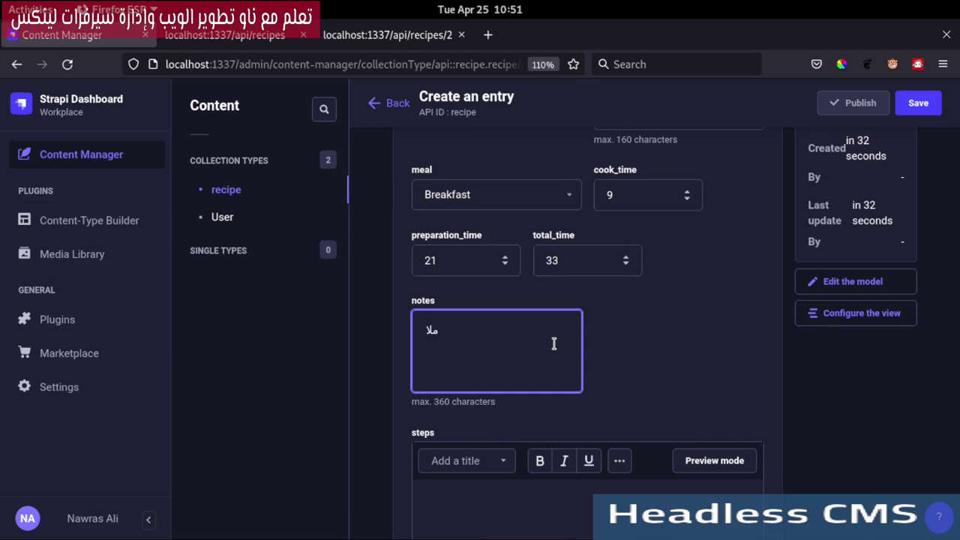
pyautogui.write('حظة')
# Step: Write "step 1" and "step 2" on separate lines in the recipe's steps and show the additional formatting options
pyautogui.scroll(-5, 553, 398)
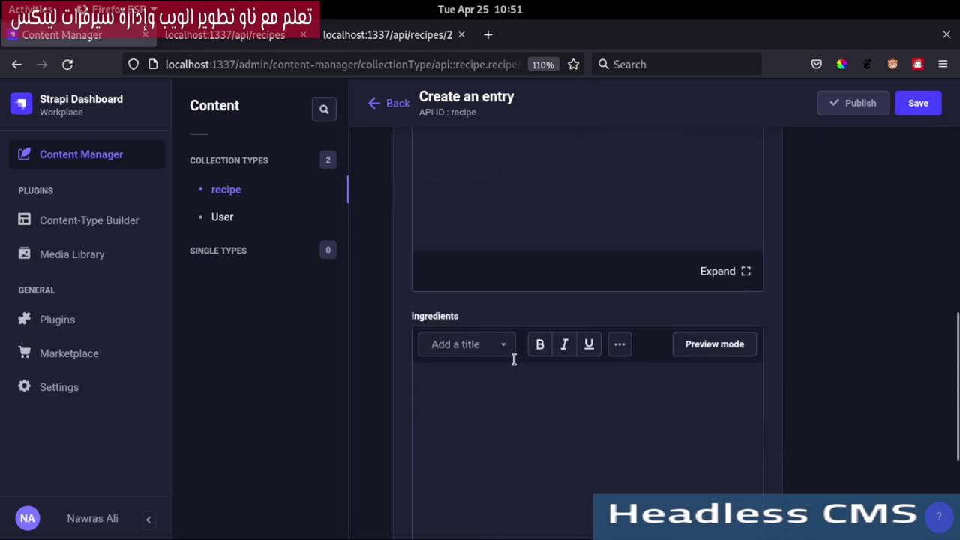
pyautogui.scroll(5, 514, 359)
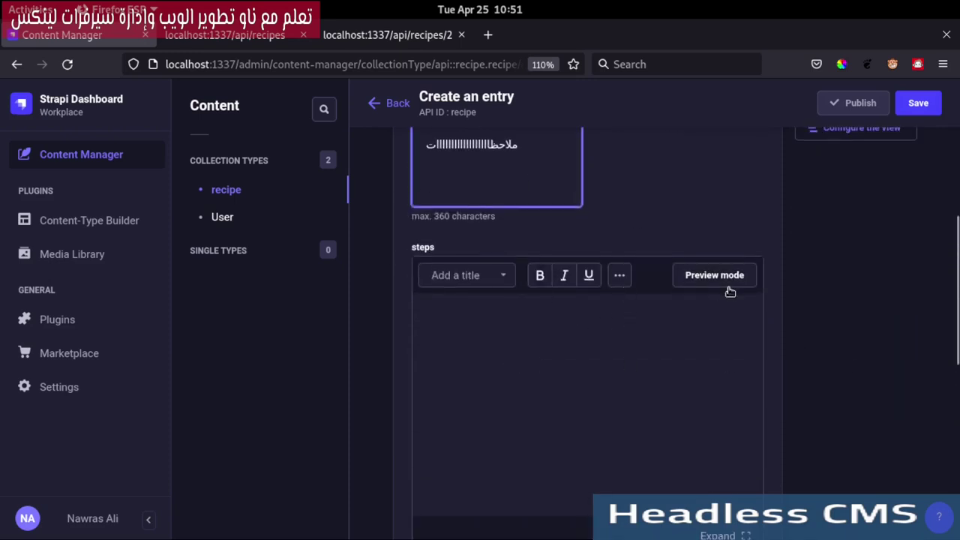
pyautogui.click(621, 277)
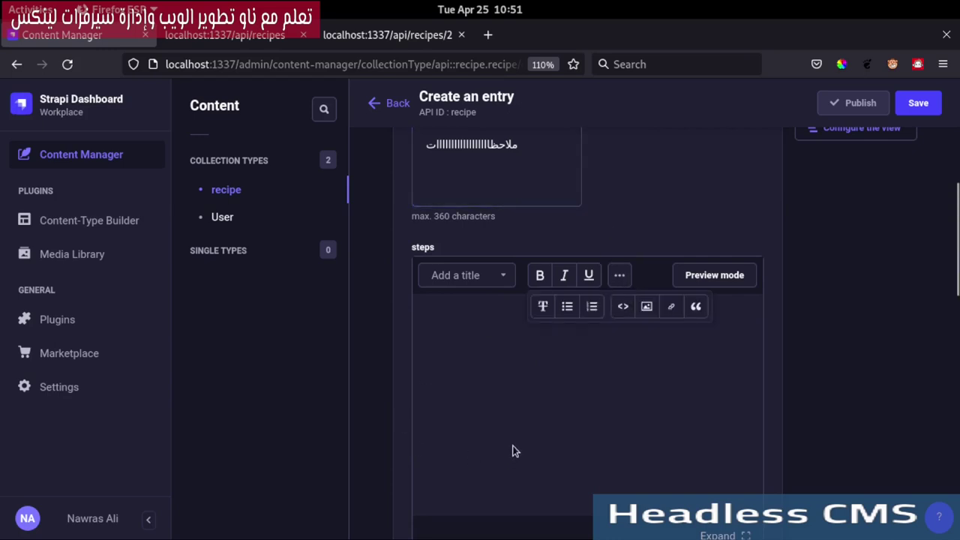
pyautogui.click(449, 294)
pyautogui.write('2')
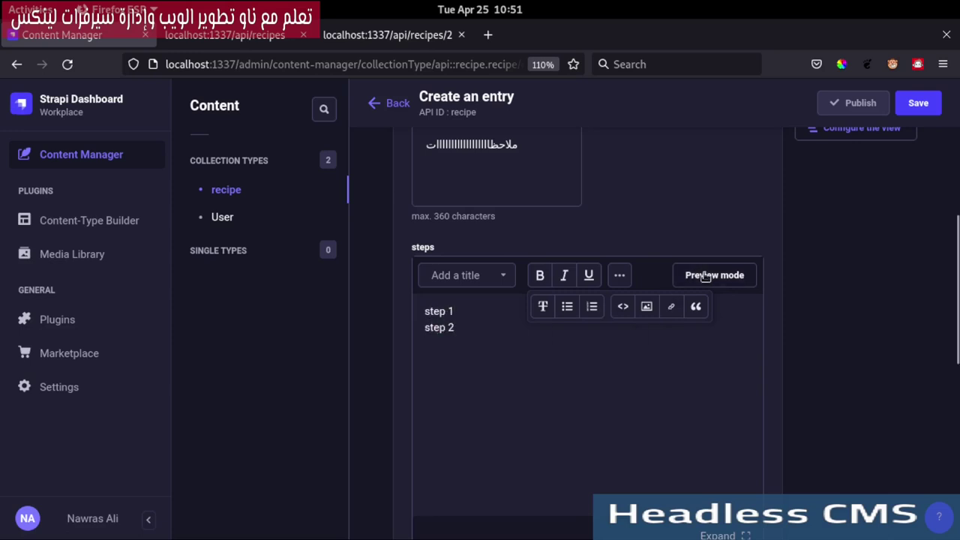
# Step: Format the two step lines as a bulleted list and apply the numbered list format to them
pyautogui.moveTo(456, 327); pyautogui.dragTo(418, 317)
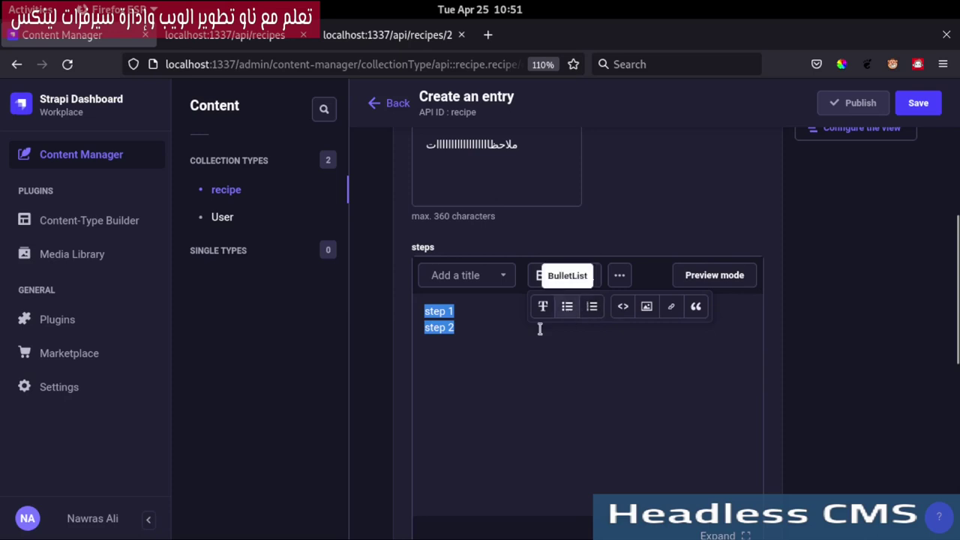
pyautogui.click(567, 306)
pyautogui.click(626, 278)
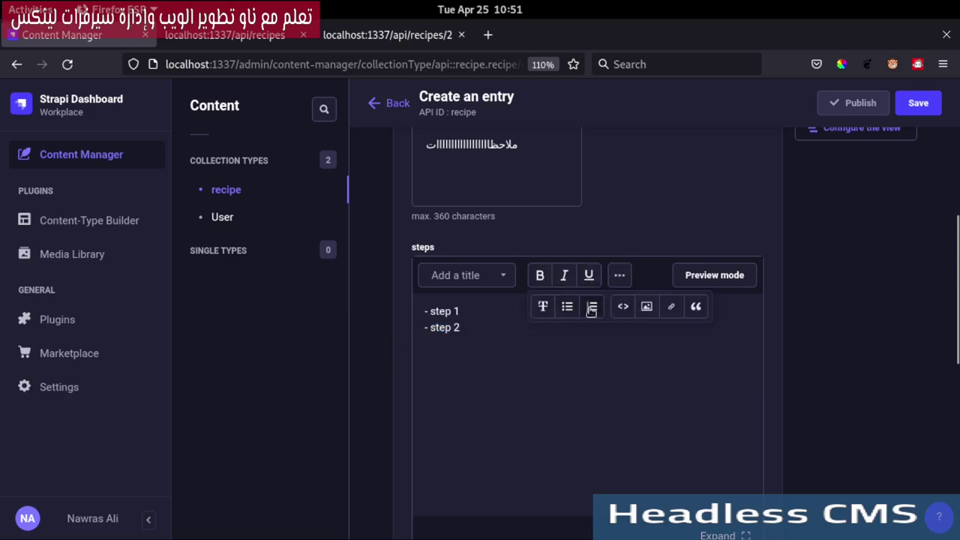
pyautogui.click(592, 306)
pyautogui.click(483, 307)
# Step: Enter "my ingredients", "ingr 1" and "ingr2" as separate lines in the ingredients and make them a numbered list
pyautogui.scroll(-5, 896, 375)
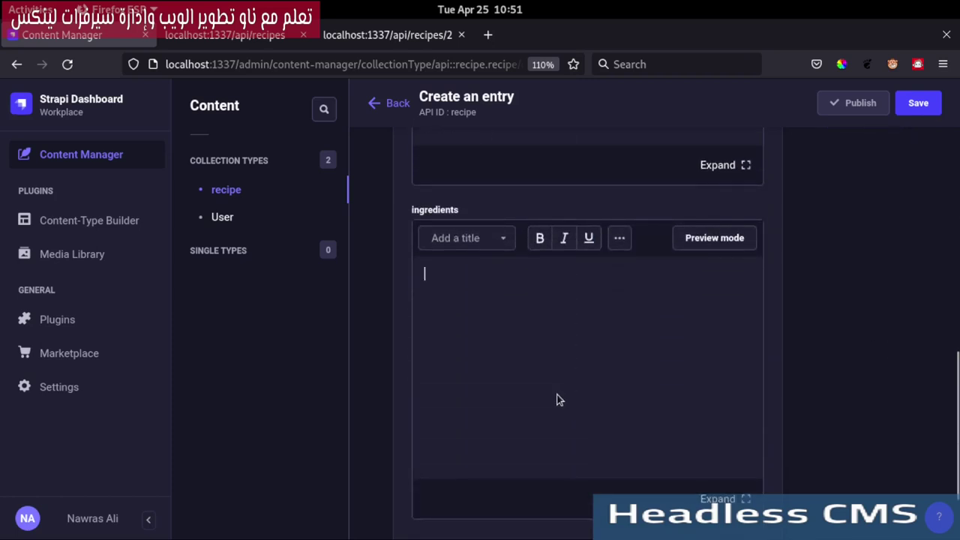
pyautogui.write('my ingredients')
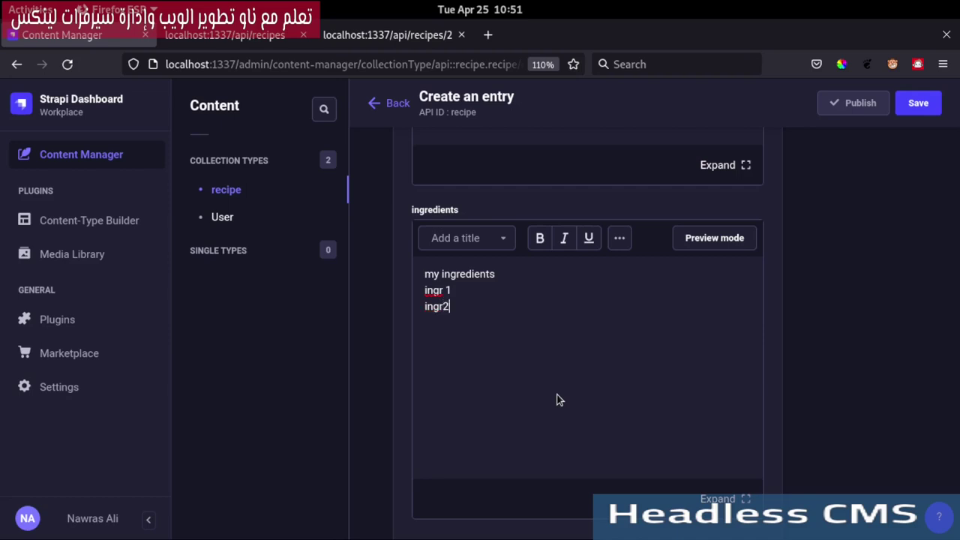
pyautogui.hotkey('ctrl', 'a')
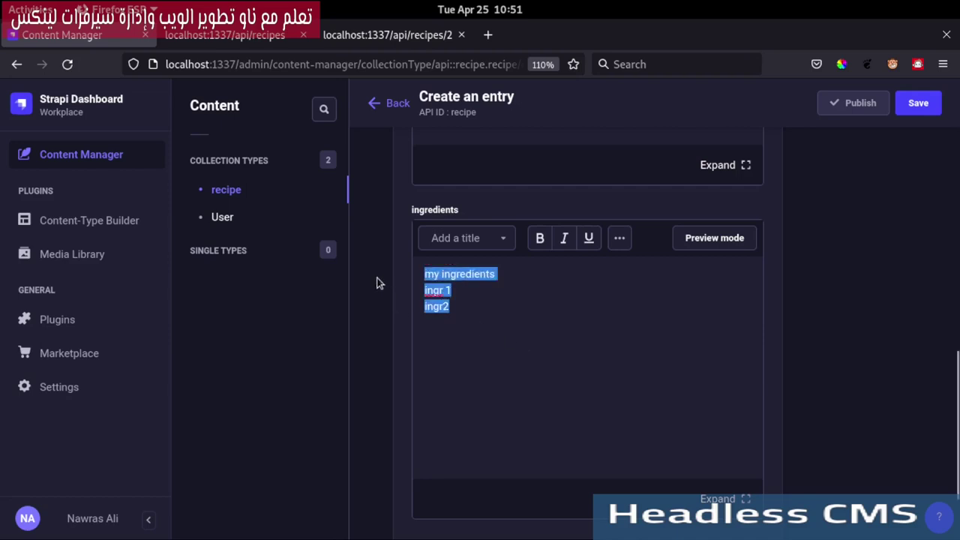
pyautogui.click(619, 238)
pyautogui.click(592, 269)
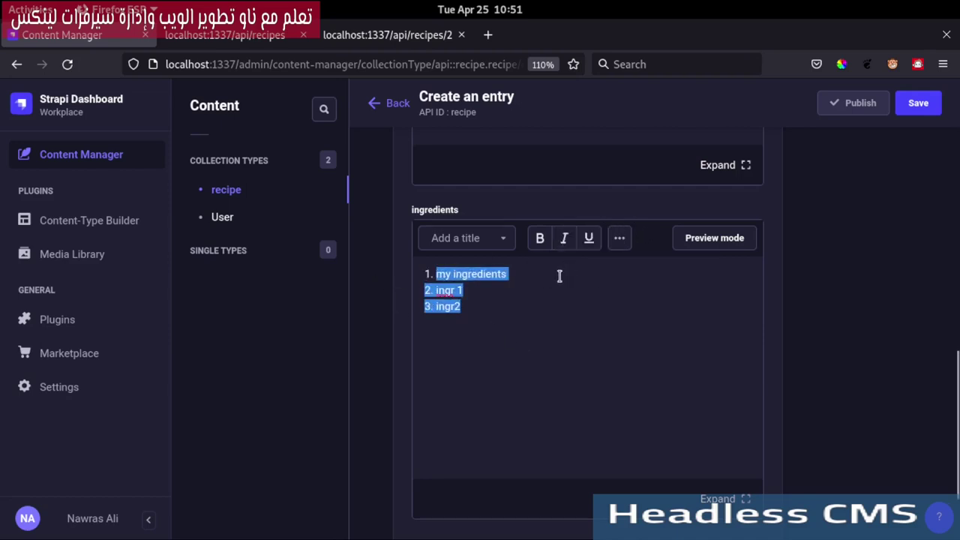
# Step: Underline the ingredients text, add bold placeholder text after it, and preview the rendered result before returning to Markdown
pyautogui.click(589, 238)
pyautogui.click(540, 237)
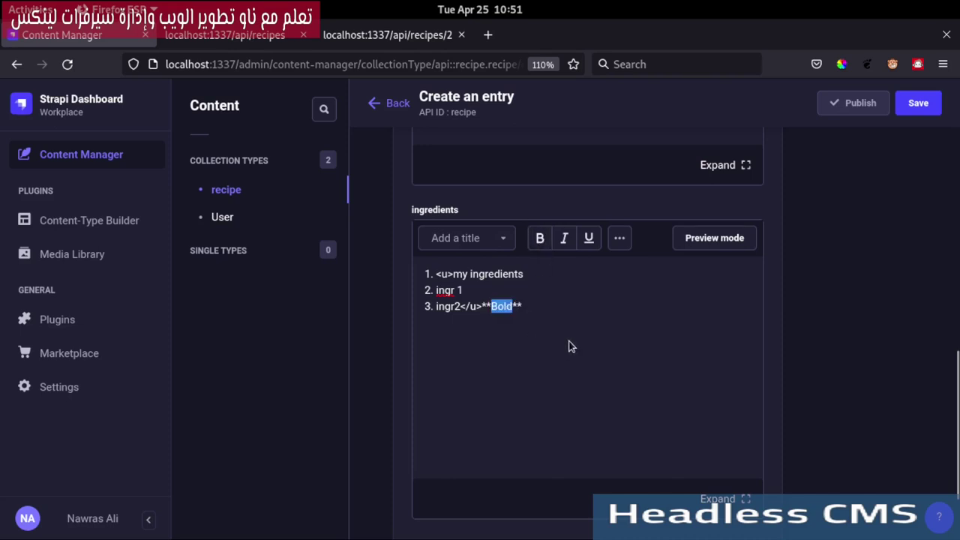
pyautogui.click(619, 307)
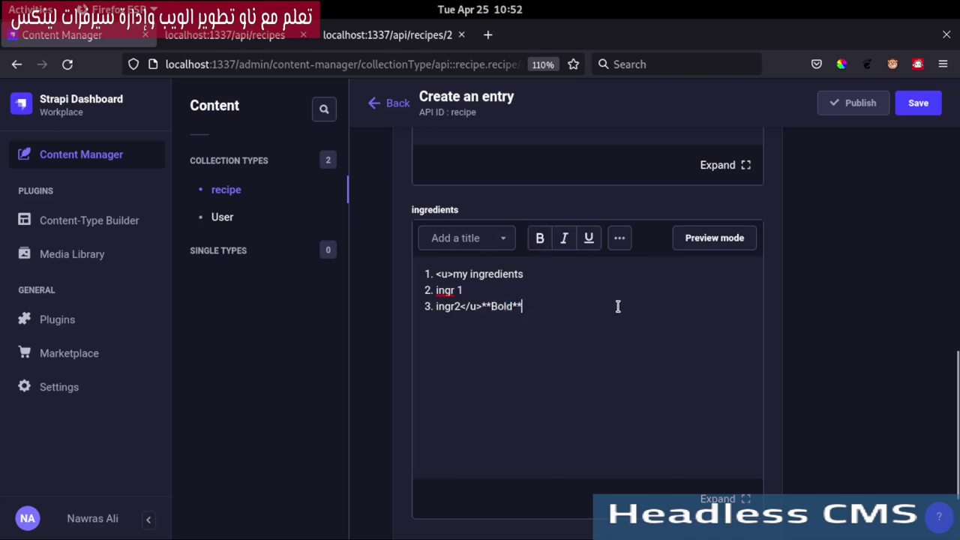
pyautogui.click(715, 238)
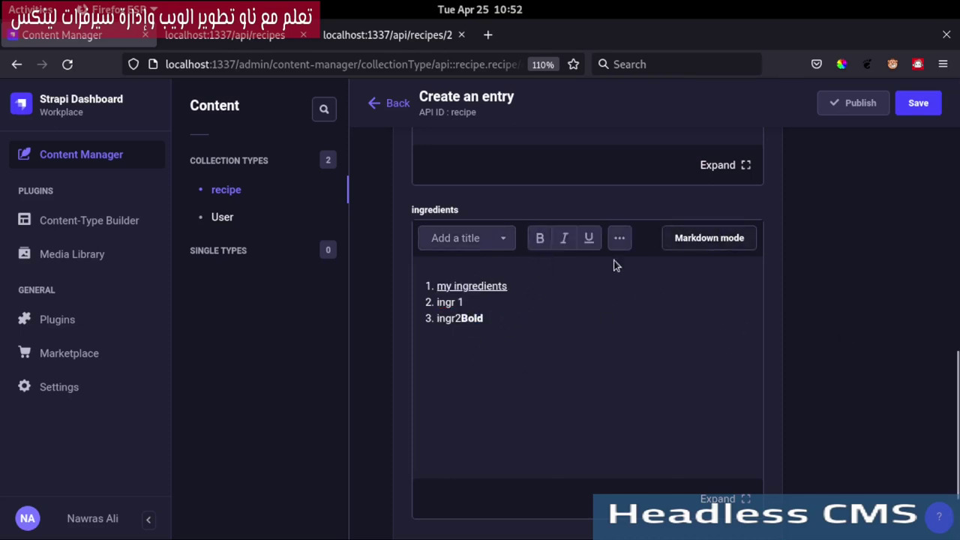
pyautogui.click(701, 238)
# Step: Adjust the recipe's number of servings by one
pyautogui.scroll(-3, 525, 435)
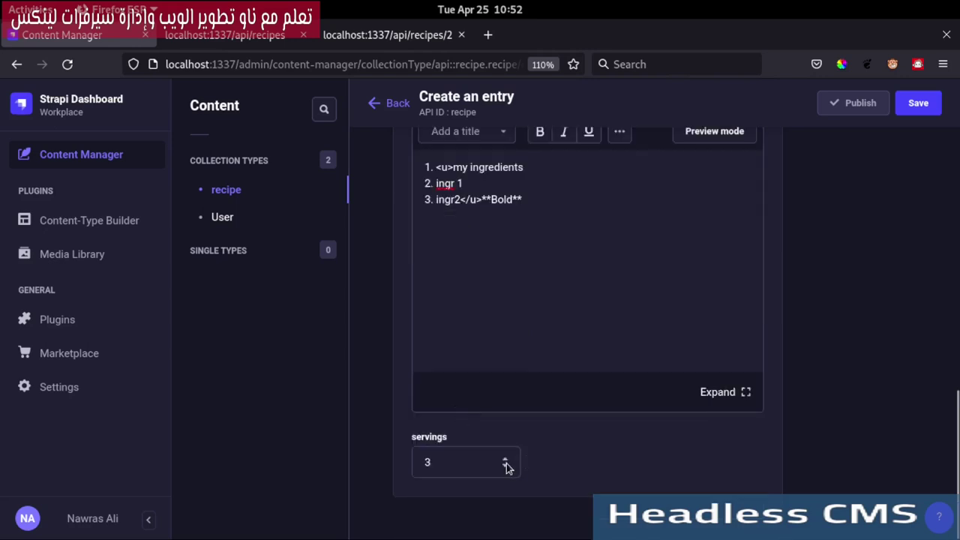
pyautogui.click(505, 464)
pyautogui.scroll(3, 600, 337)
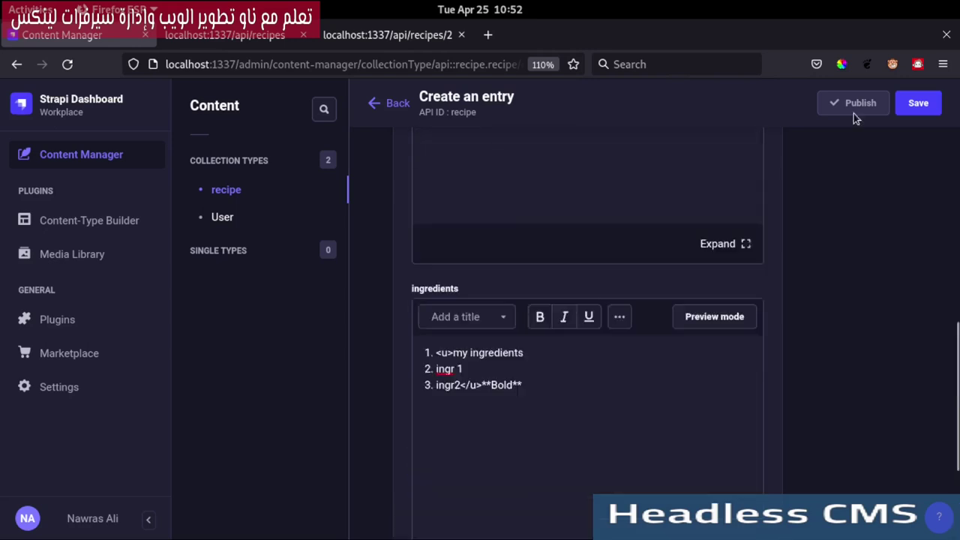
# Step: Save and publish the new recipe entry, and return to the recipe list
pyautogui.click(934, 110)
pyautogui.click(811, 125)
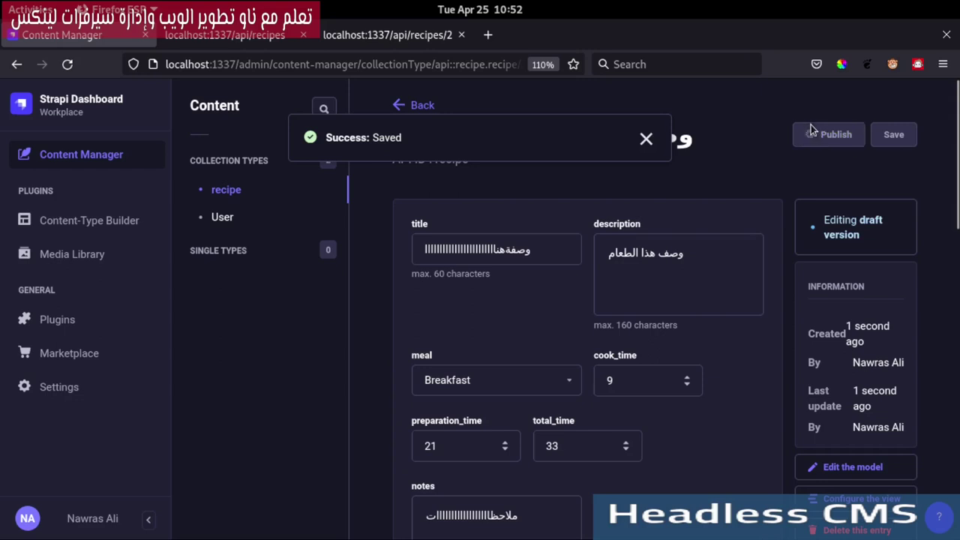
pyautogui.click(265, 189)
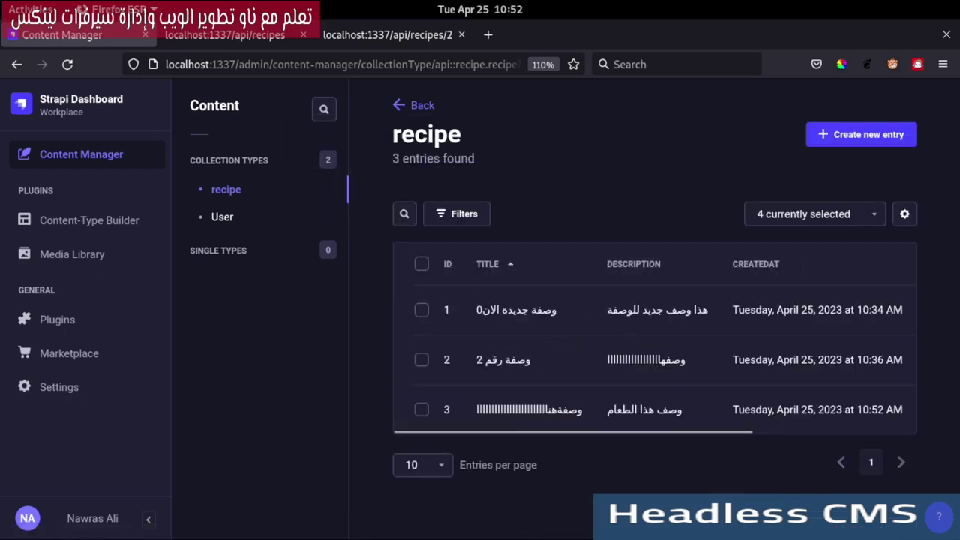
# Step: Switch to Insomnia, send the Get All recipes request, and examine the new recipe's fields in the response
pyautogui.moveTo(1, 1)
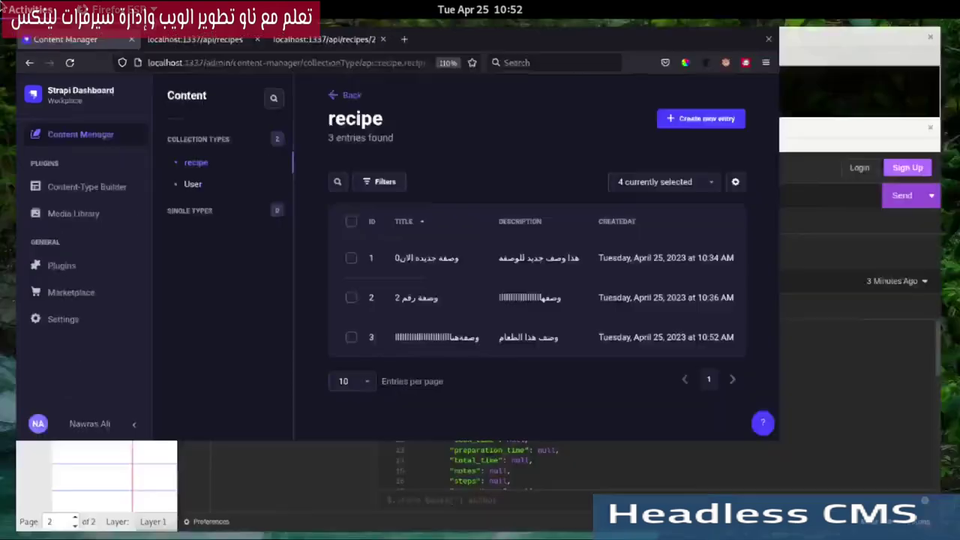
pyautogui.click(659, 443)
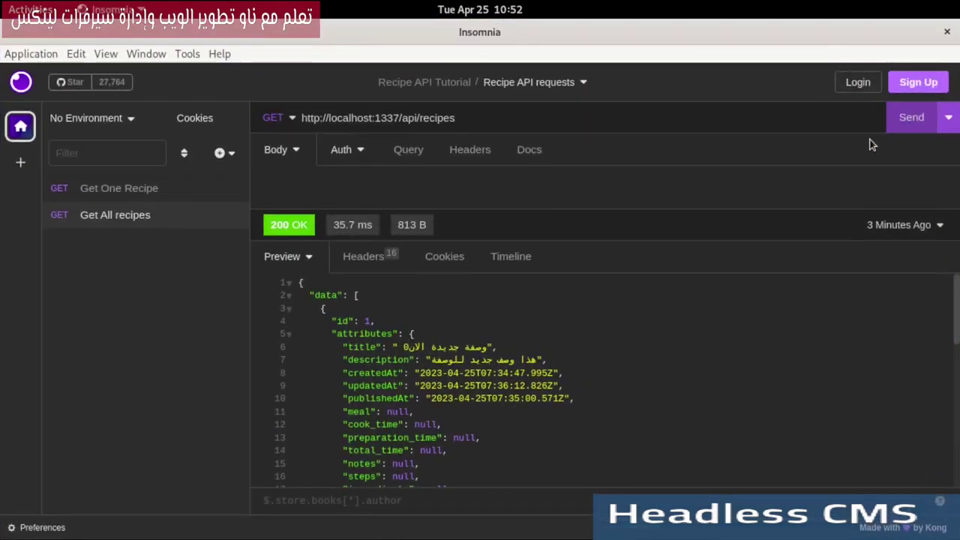
pyautogui.click(899, 111)
pyautogui.scroll(-5, 525, 361)
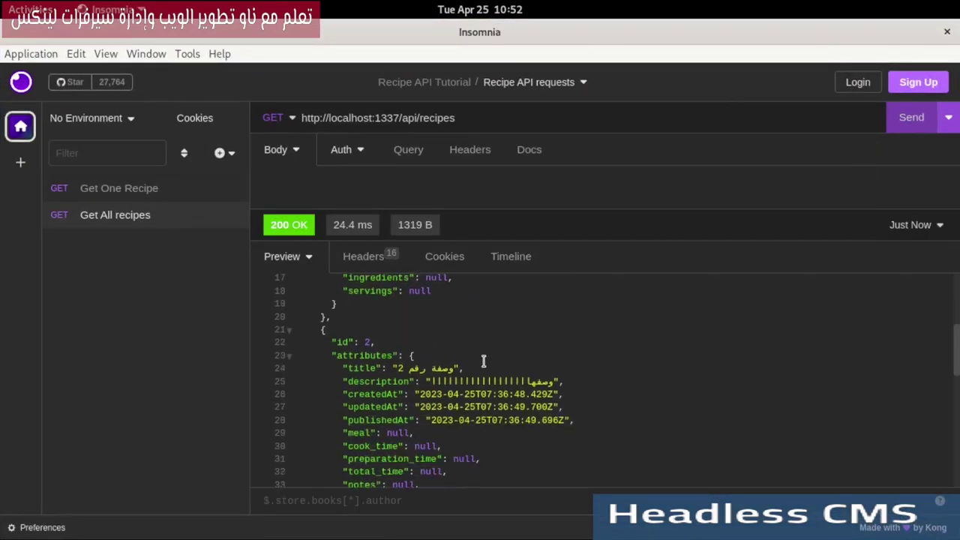
pyautogui.scroll(-4, 483, 362)
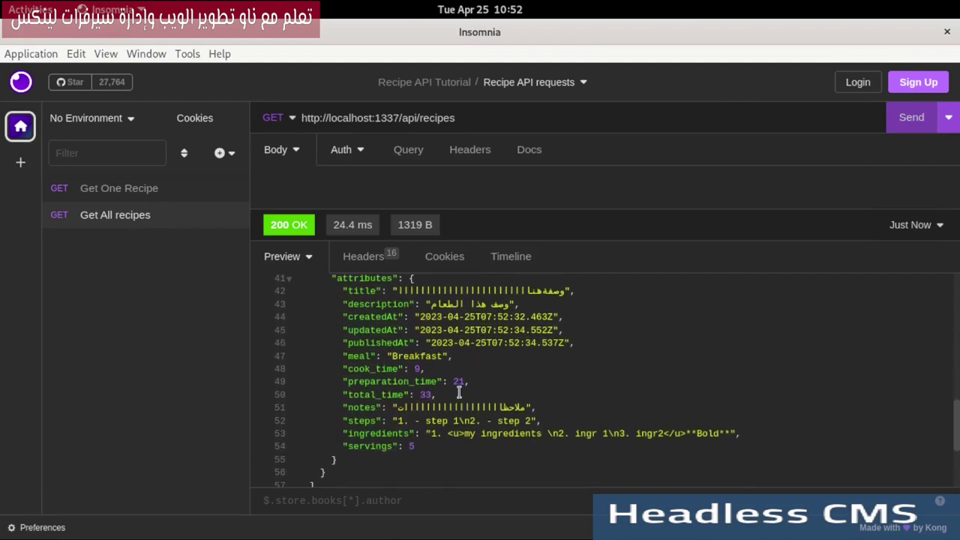
# Step: Point the Get One Recipe request at recipe ID 3, send it, and review the response
pyautogui.click(128, 188)
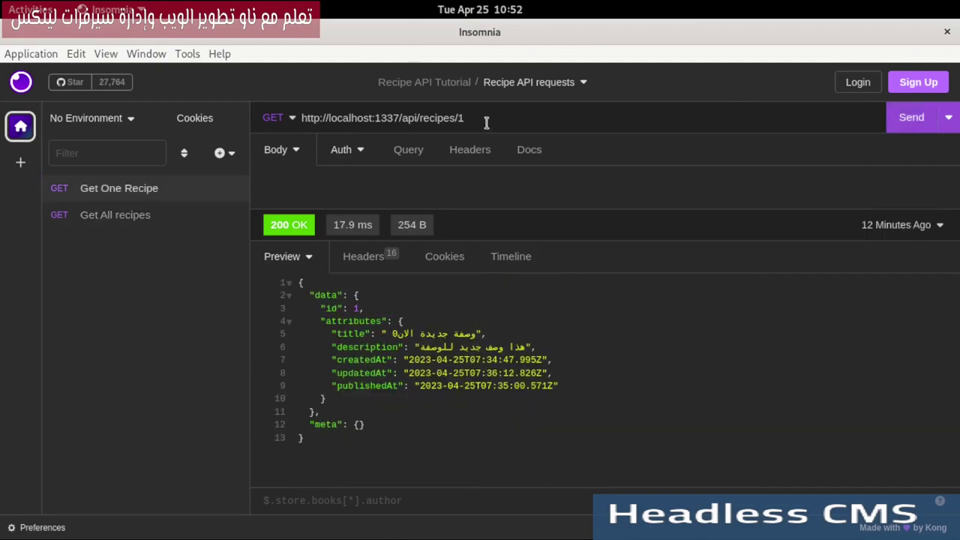
pyautogui.moveTo(459, 120); pyautogui.dragTo(467, 126)
pyautogui.write('3')
pyautogui.press('Return')
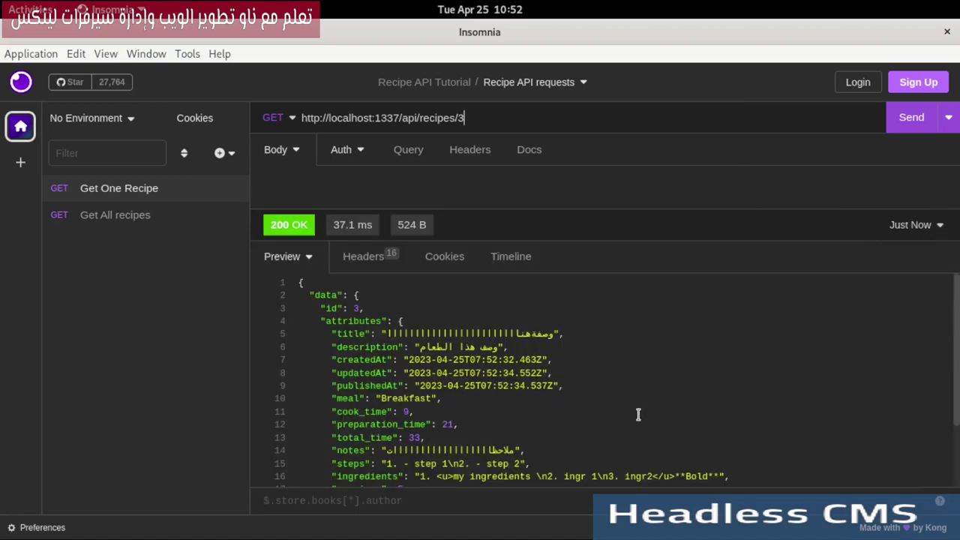
pyautogui.scroll(-2, 637, 413)
pyautogui.scroll(2, 430, 382)
# Step: Switch to Firefox and start a new Media field on the Recipe collection type, named "thumbnail" and set to Single media
pyautogui.click(15, 9)
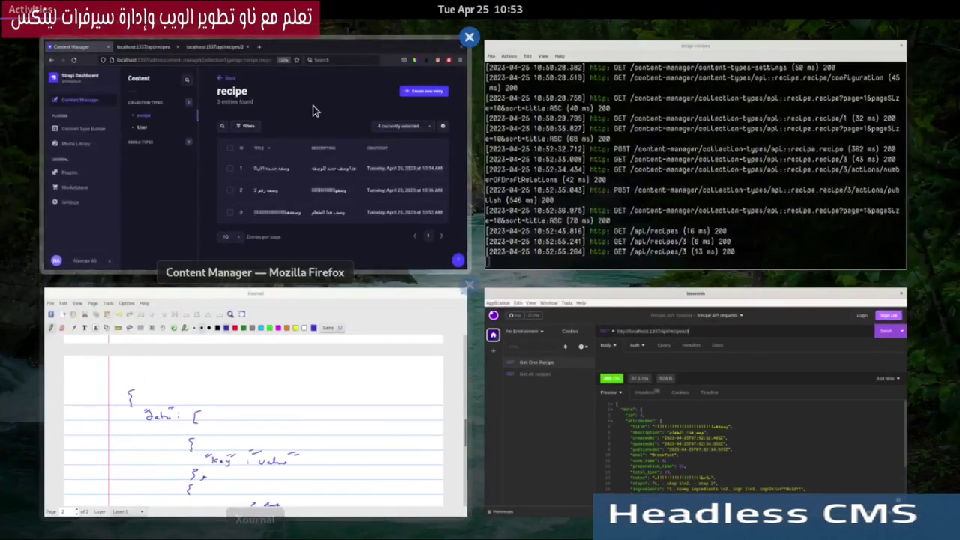
pyautogui.click(299, 175)
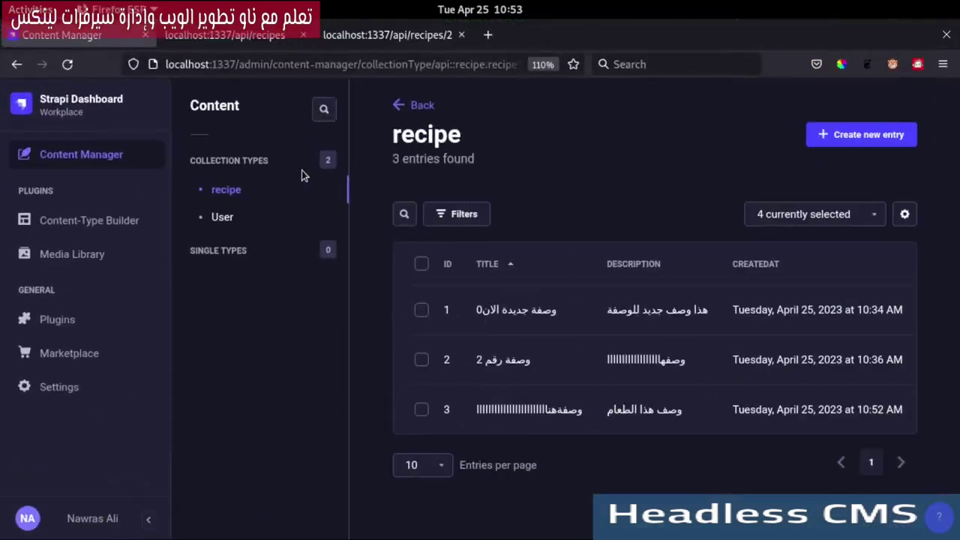
pyautogui.click(73, 217)
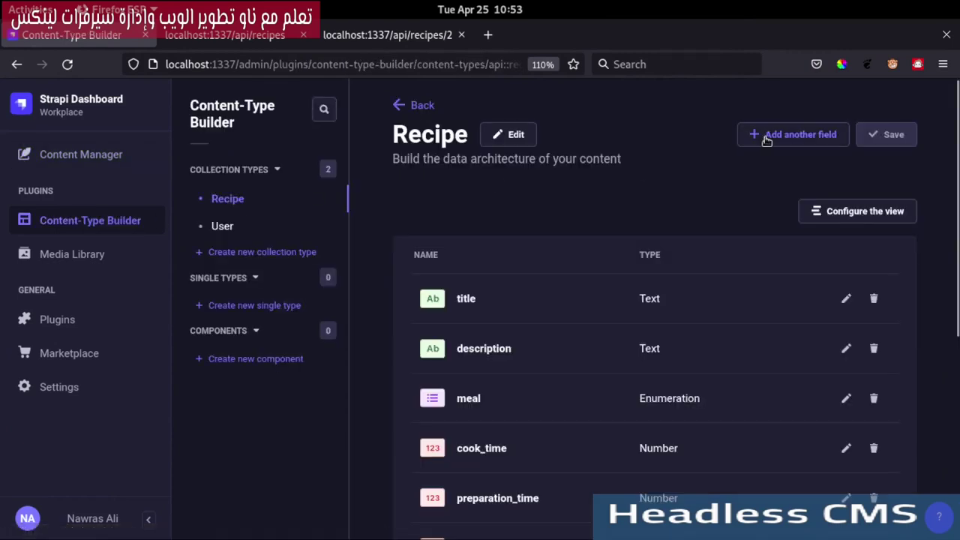
pyautogui.click(777, 132)
pyautogui.scroll(-3, 559, 371)
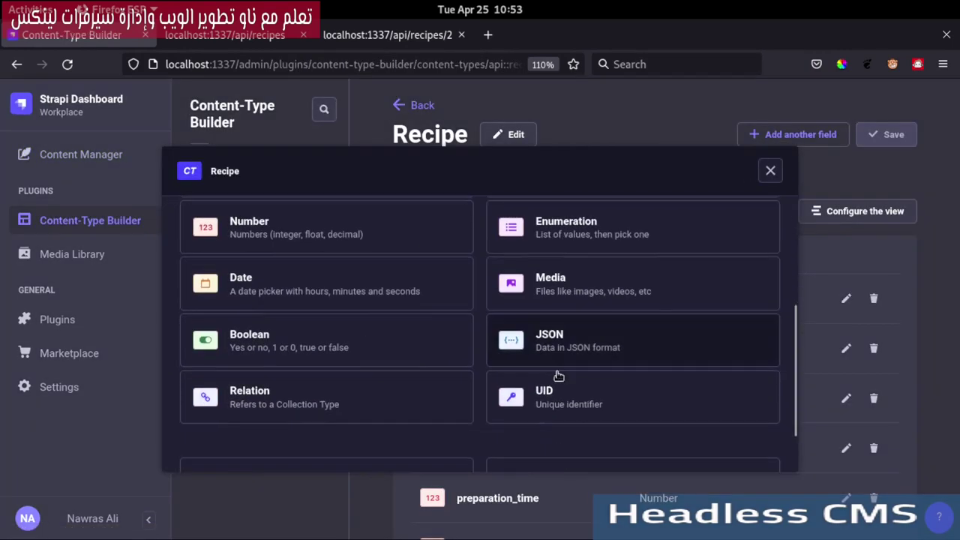
pyautogui.click(546, 276)
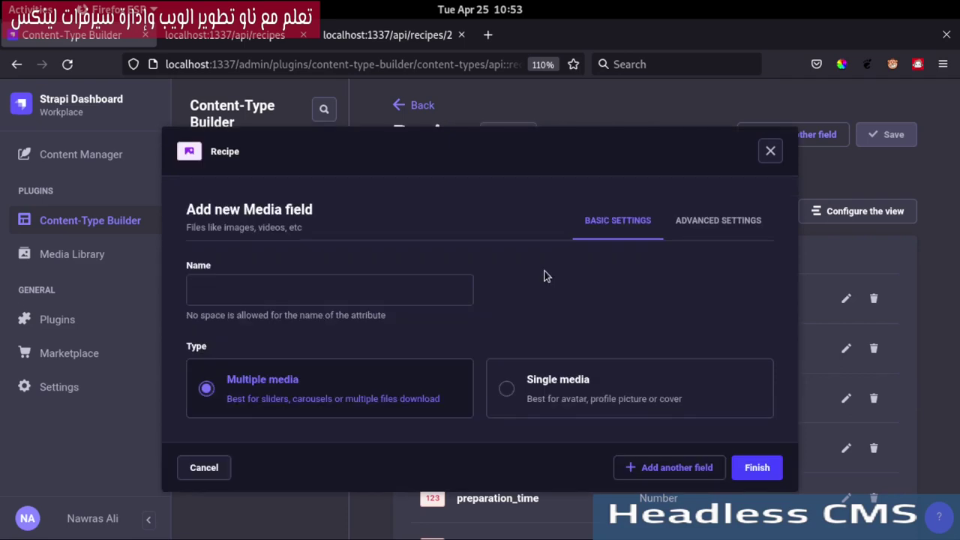
pyautogui.click(379, 299)
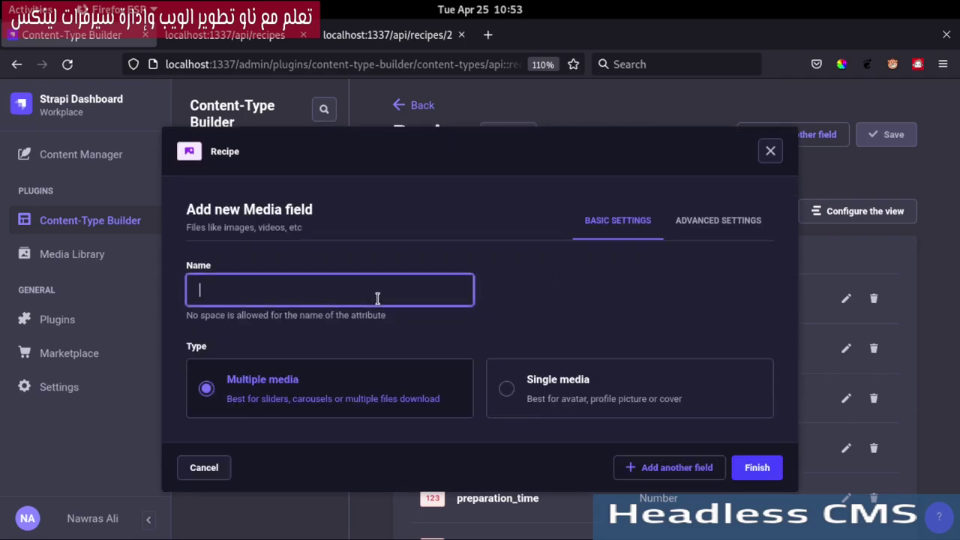
pyautogui.write('thumbnail')
pyautogui.click(618, 379)
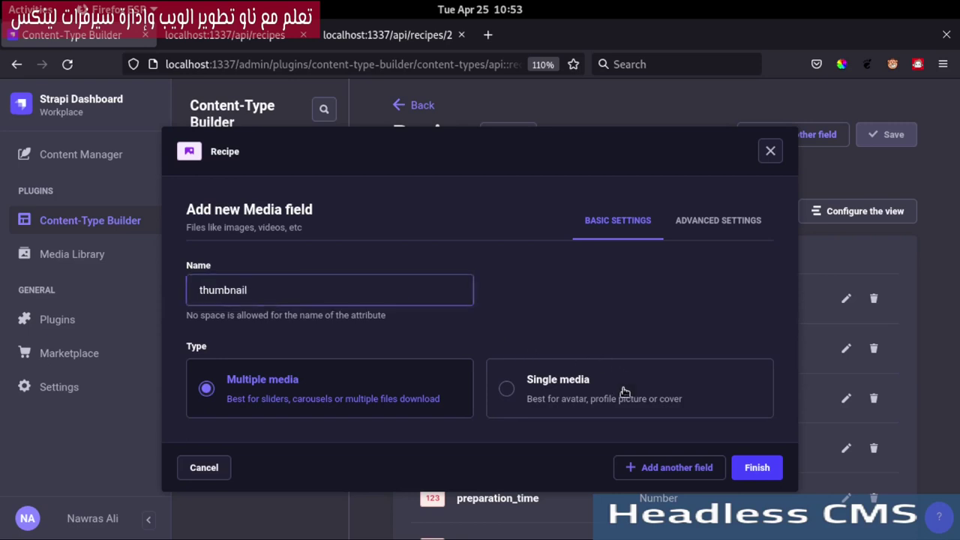
# Step: Restrict the thumbnail field's allowed media types to images only, finish the field, and save the Recipe collection type
pyautogui.click(730, 234)
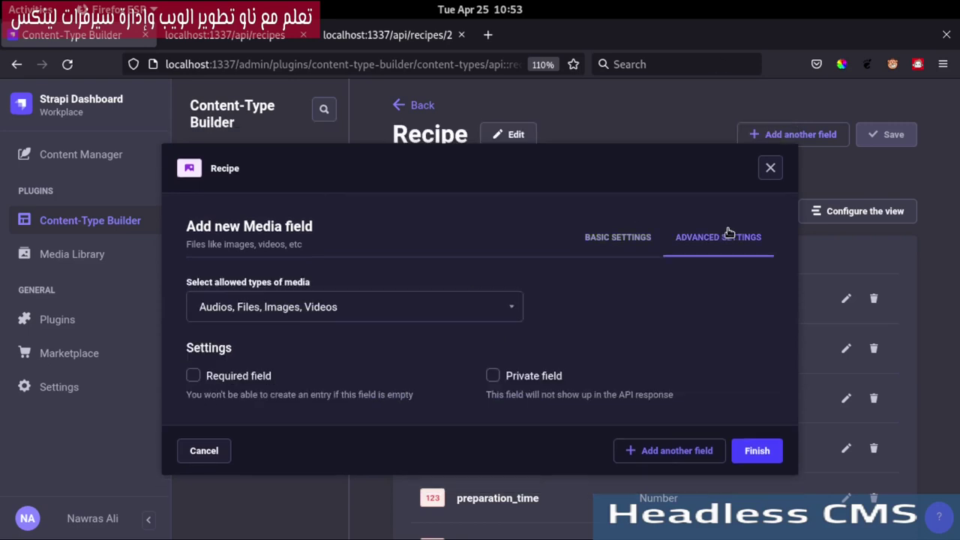
pyautogui.click(323, 316)
pyautogui.click(209, 343)
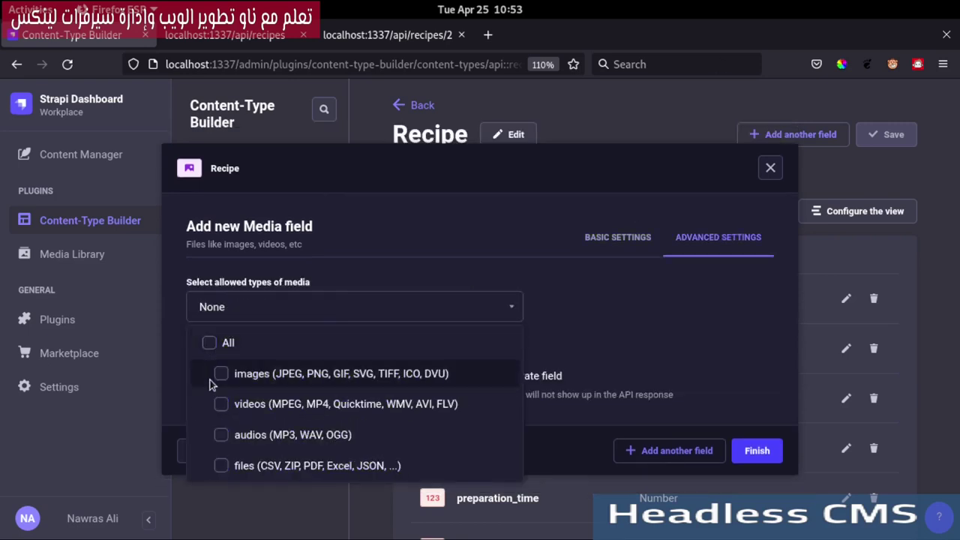
pyautogui.click(221, 376)
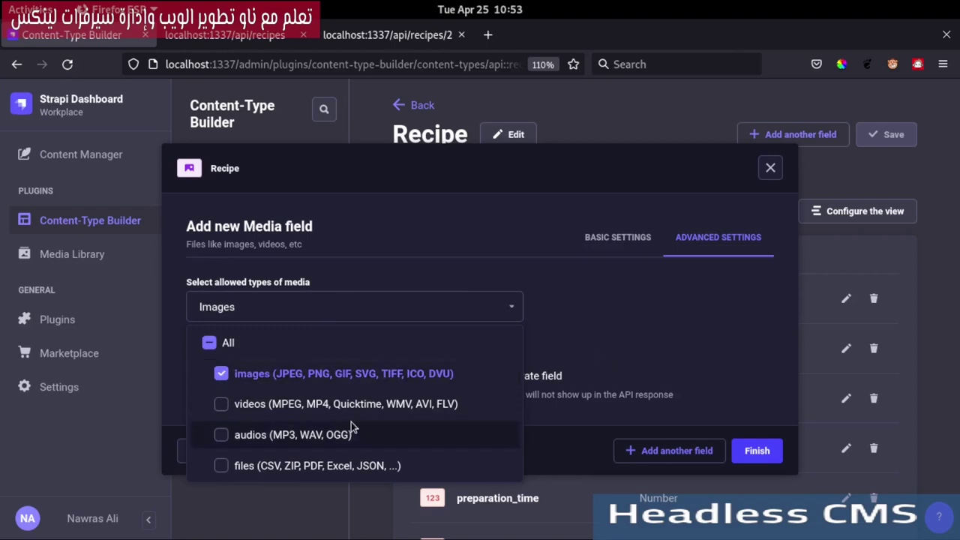
pyautogui.click(680, 337)
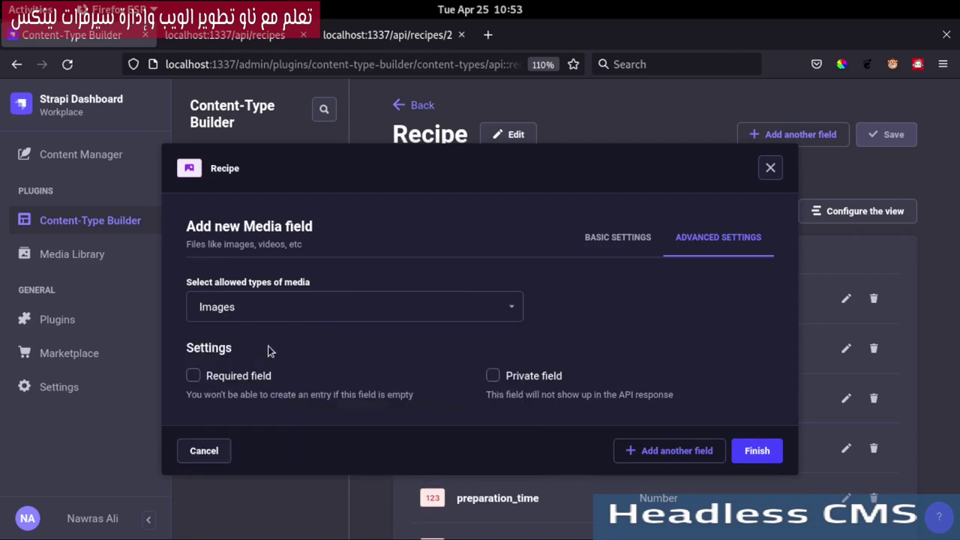
pyautogui.click(743, 452)
pyautogui.click(885, 138)
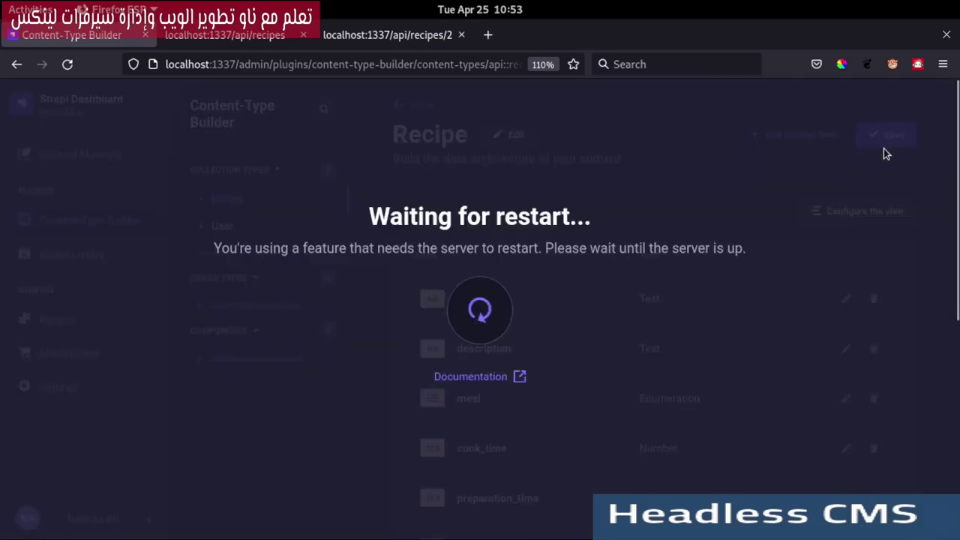
# Step: Open the recipe entry with ID 3, upload chicken.jpg to the library, and set it as the thumbnail
pyautogui.click(115, 156)
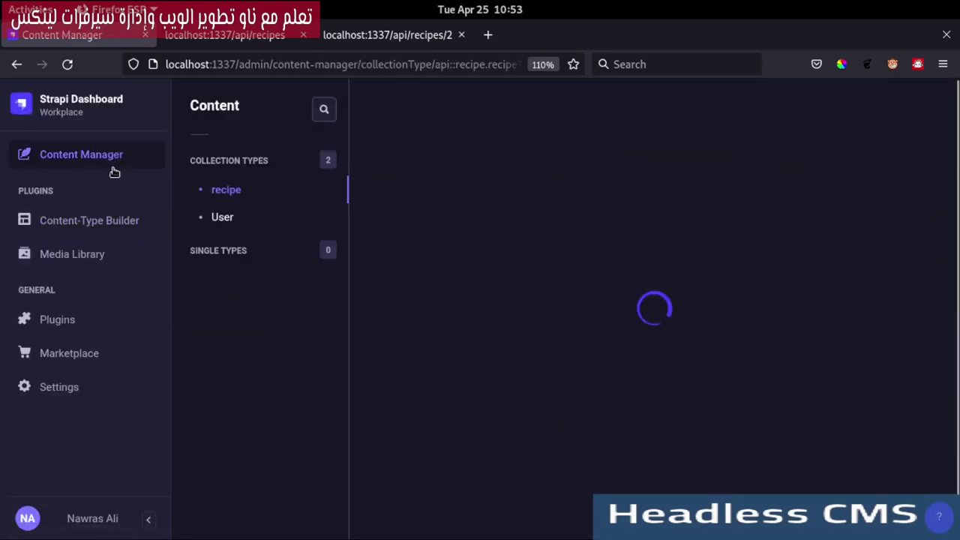
pyautogui.click(515, 409)
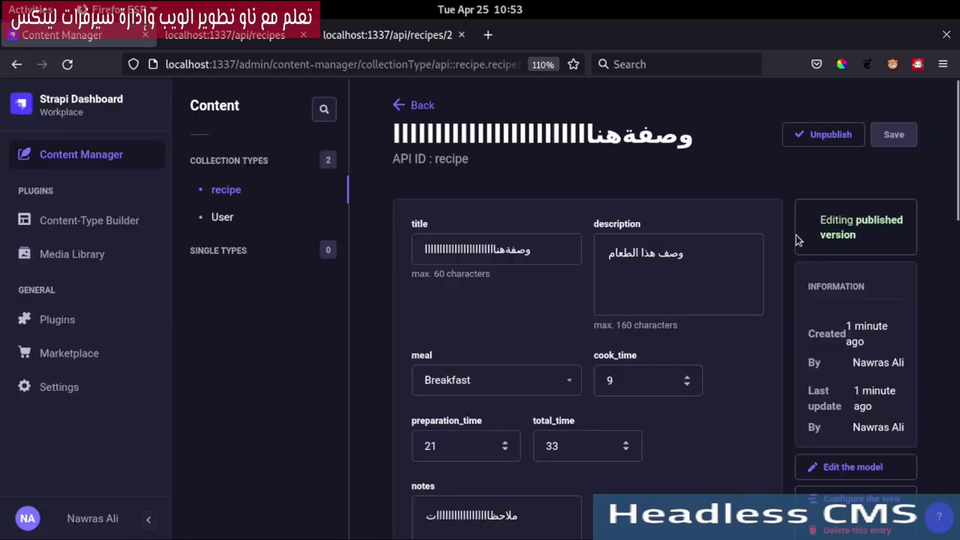
pyautogui.scroll(-5, 622, 278)
pyautogui.scroll(-3, 527, 378)
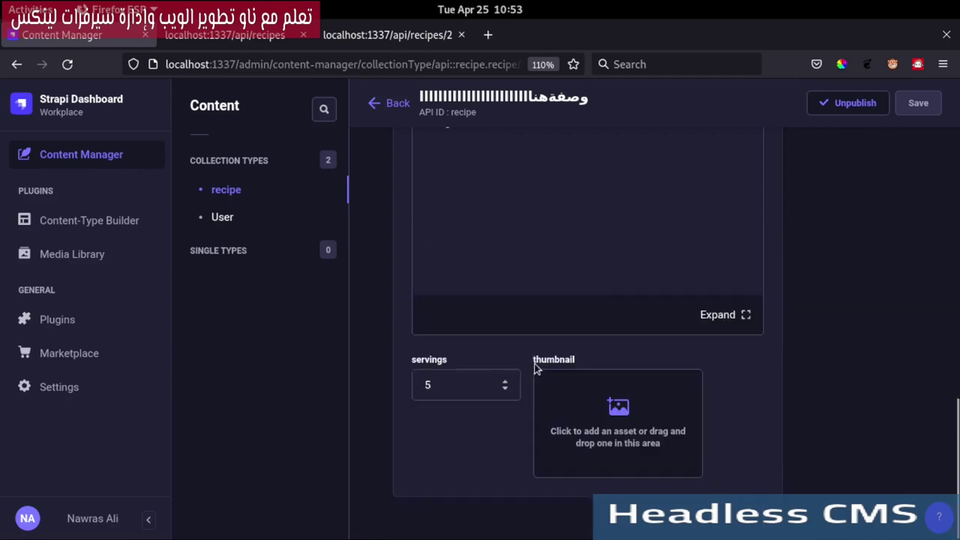
pyautogui.click(612, 425)
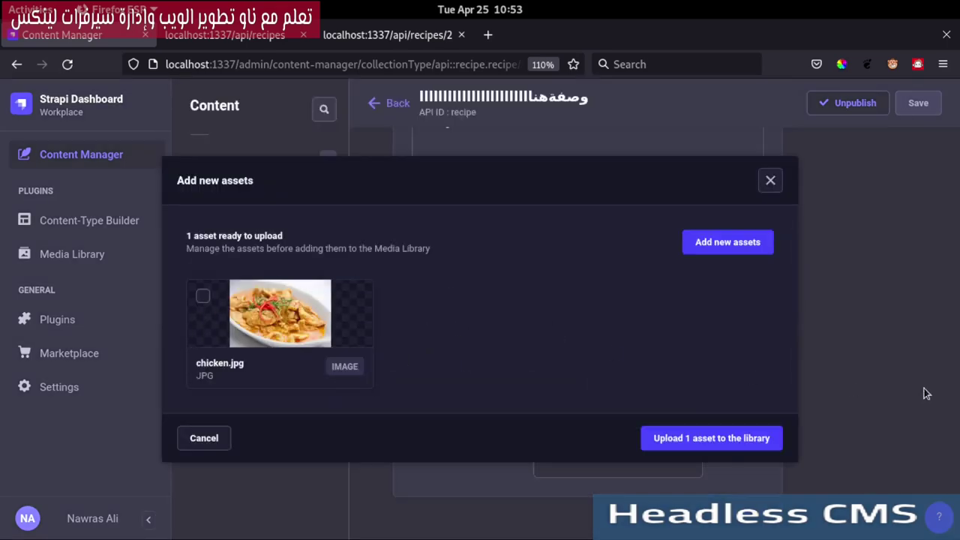
pyautogui.click(743, 438)
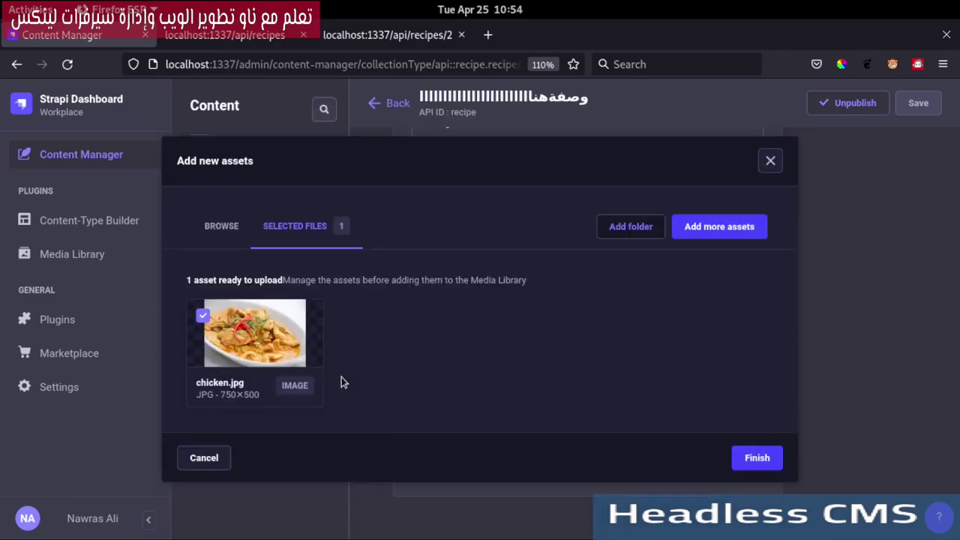
pyautogui.click(750, 458)
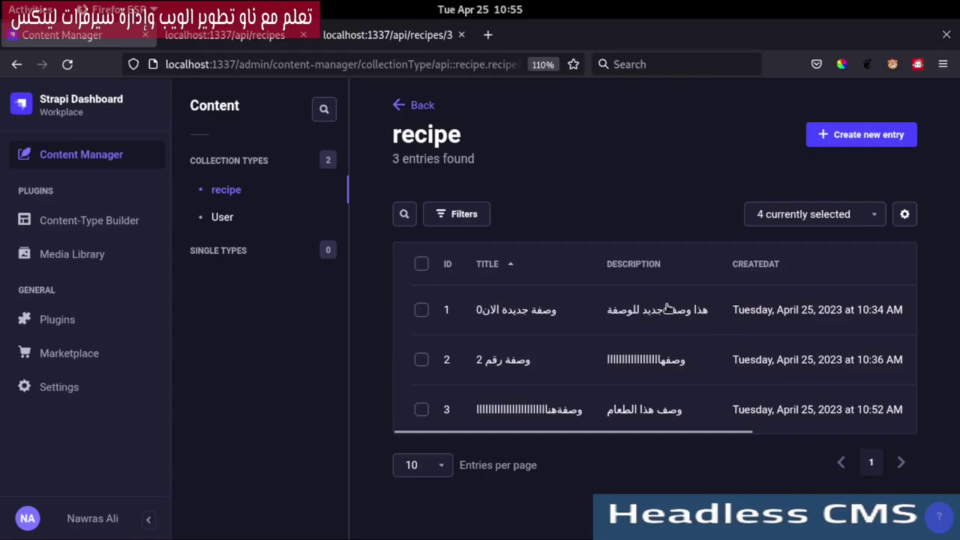
pyautogui.click(667, 309)
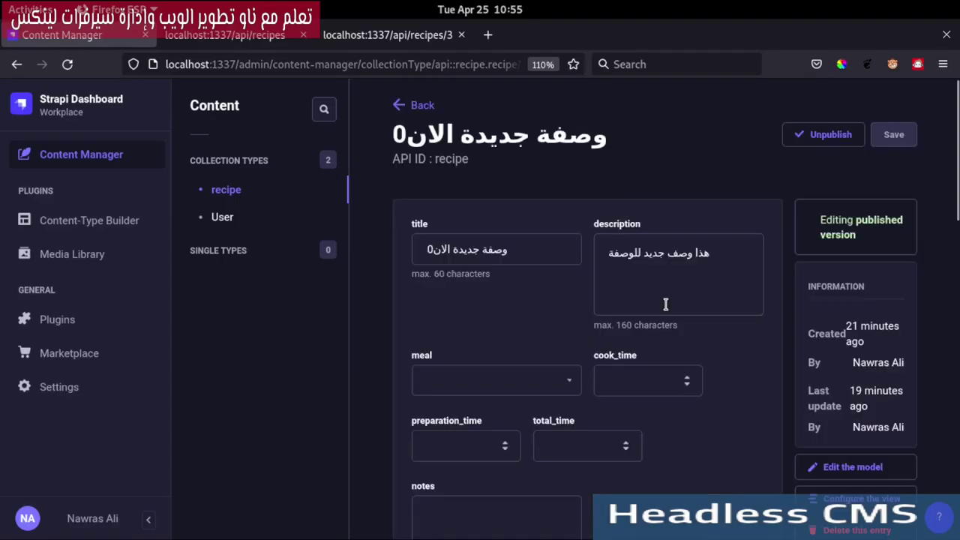
pyautogui.click(268, 216)
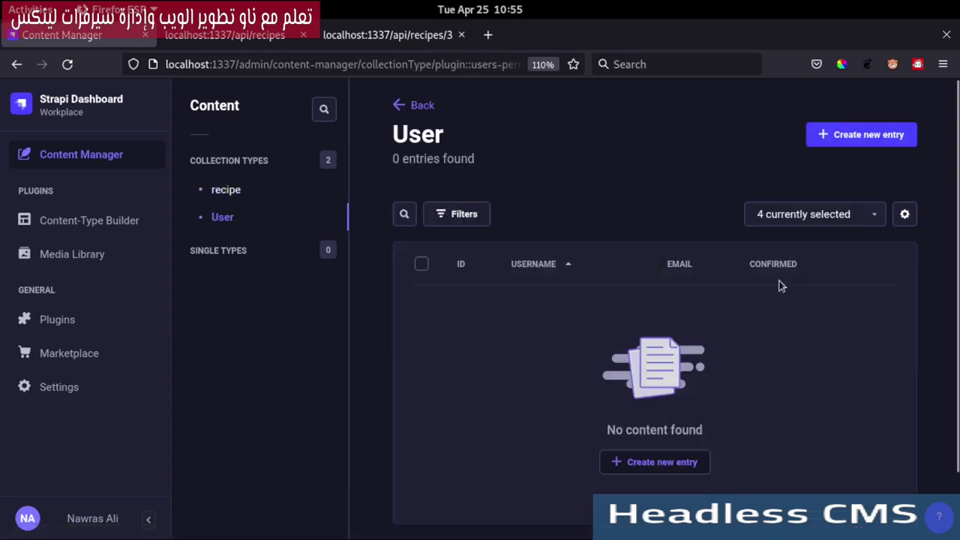
pyautogui.click(256, 197)
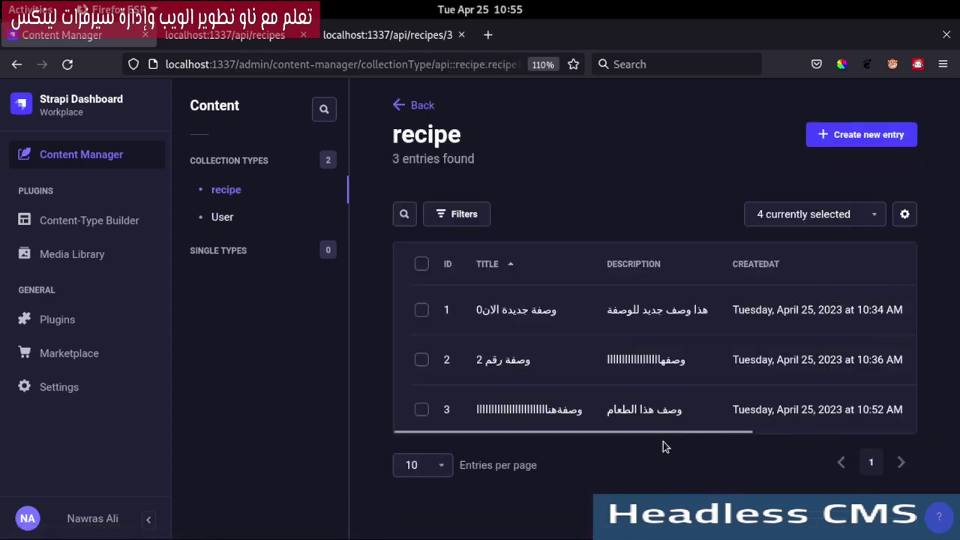
pyautogui.moveTo(660, 432); pyautogui.dragTo(848, 312)
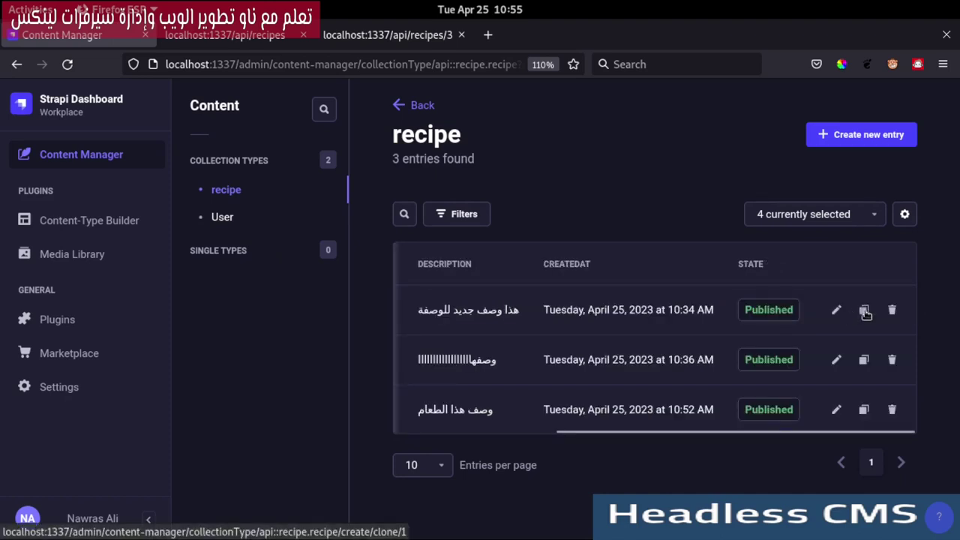
pyautogui.click(864, 311)
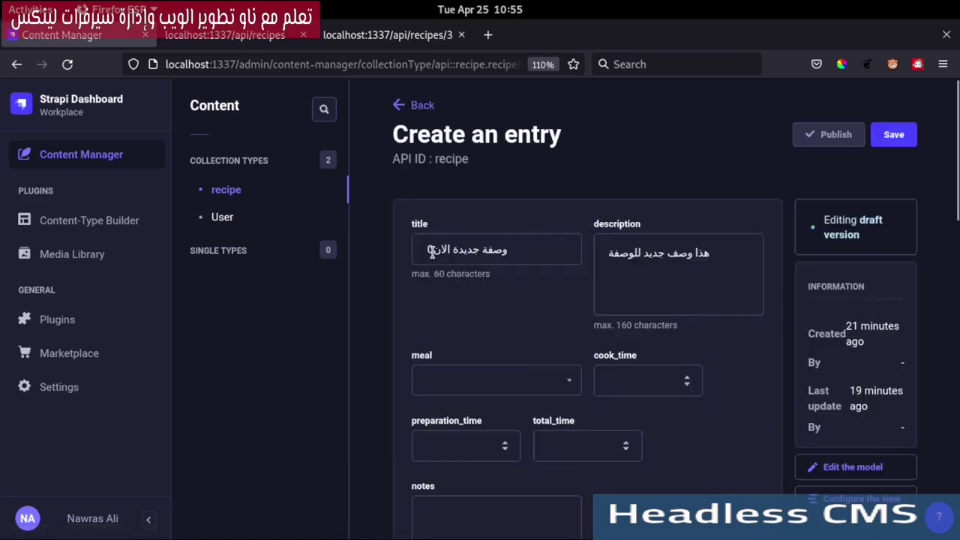
pyautogui.moveTo(432, 252); pyautogui.dragTo(391, 249)
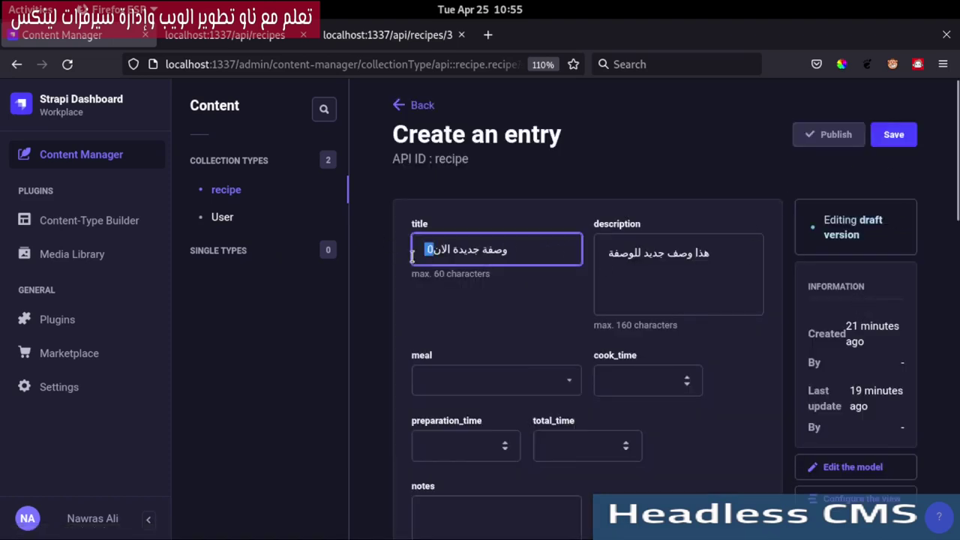
pyautogui.click(266, 189)
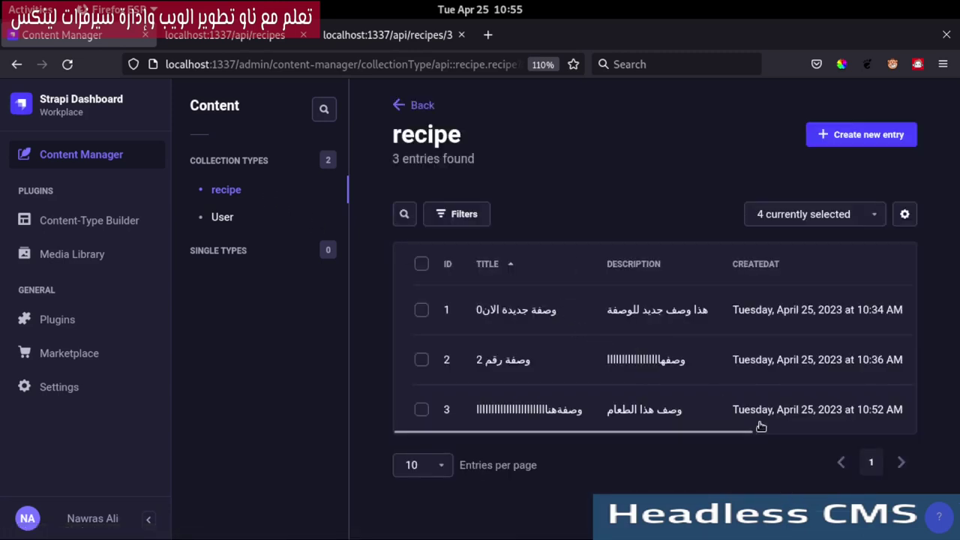
# Step: Duplicate the recipe entry with ID 3 and put "5555555" at the end of the copy's title
pyautogui.moveTo(648, 431); pyautogui.dragTo(870, 409)
pyautogui.click(868, 409)
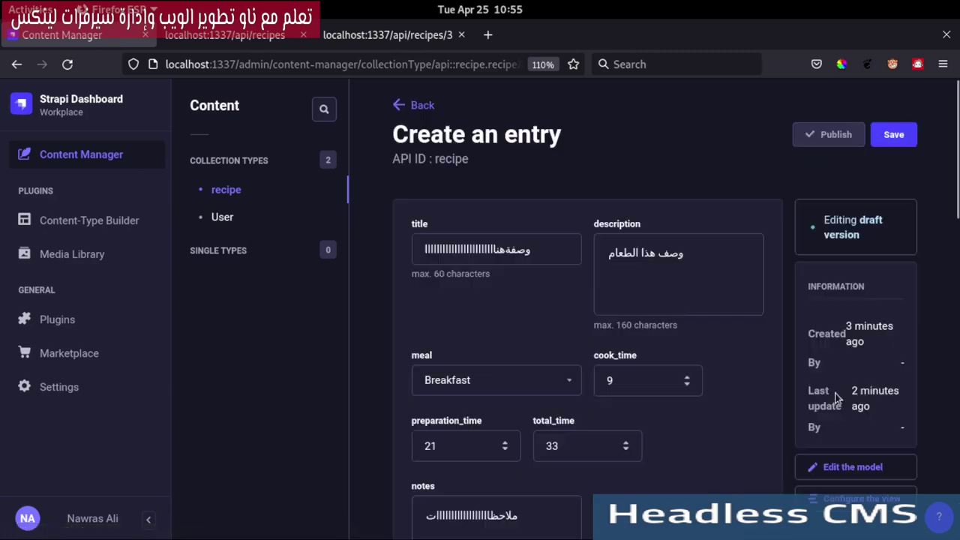
pyautogui.moveTo(434, 250); pyautogui.dragTo(424, 250)
pyautogui.write('5555555')
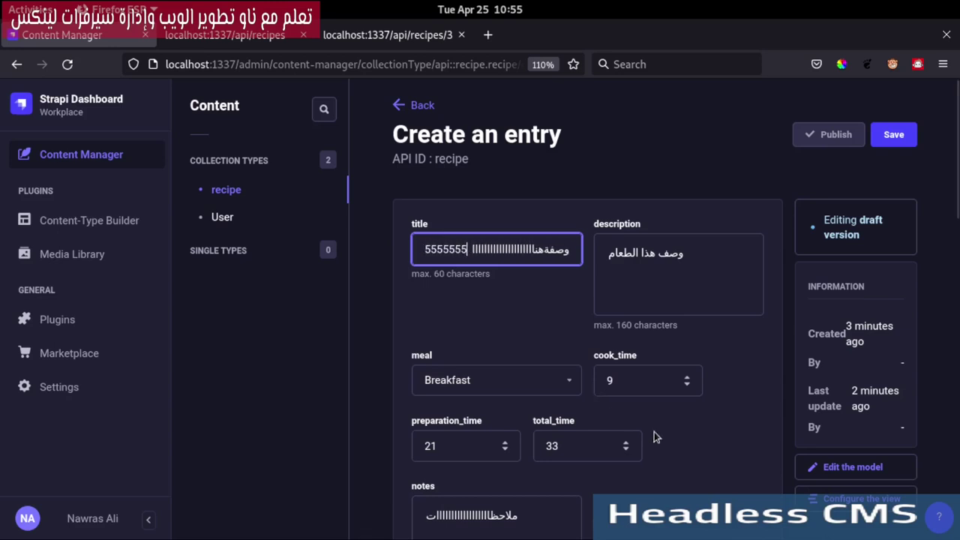
# Step: Save and publish the duplicated recipe entry, and return to the recipe entries list
pyautogui.scroll(-10, 600, 412)
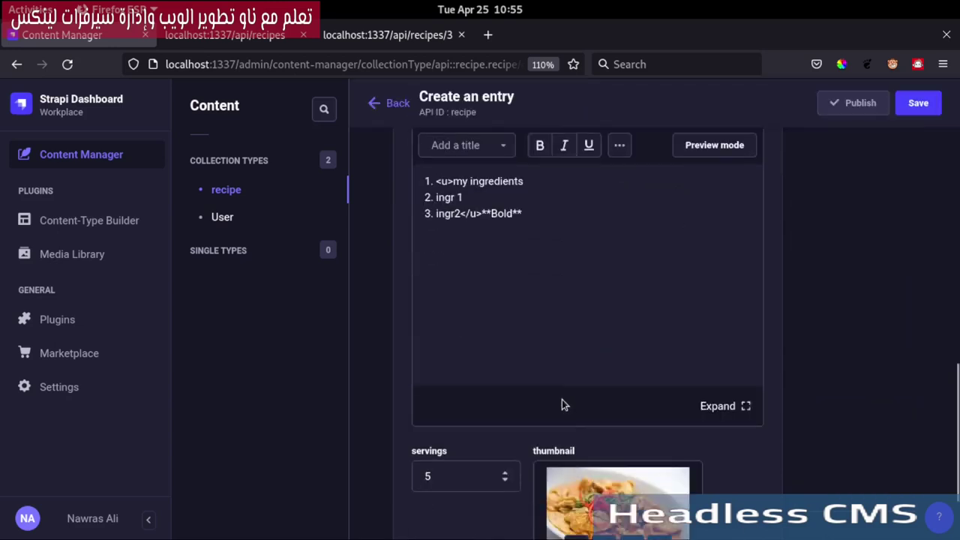
pyautogui.scroll(5, 459, 326)
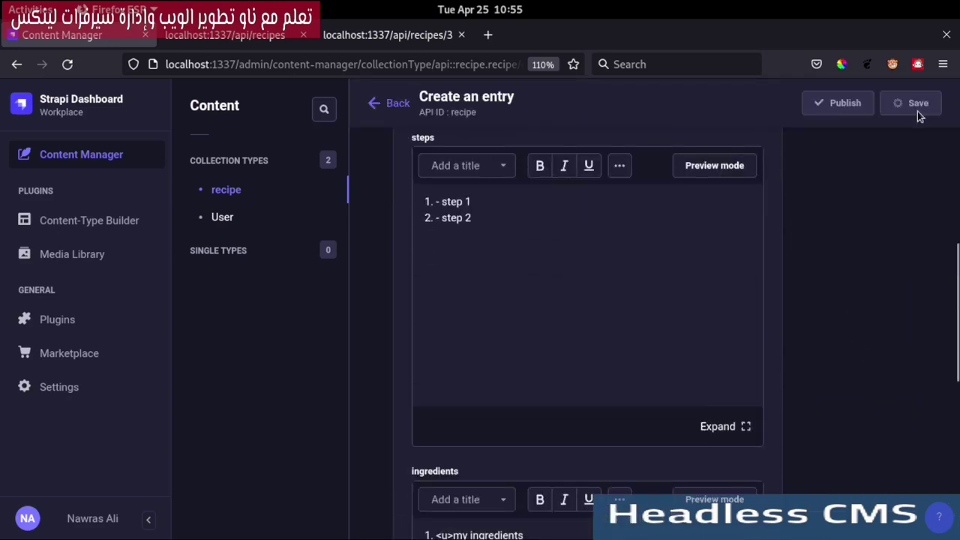
pyautogui.click(918, 111)
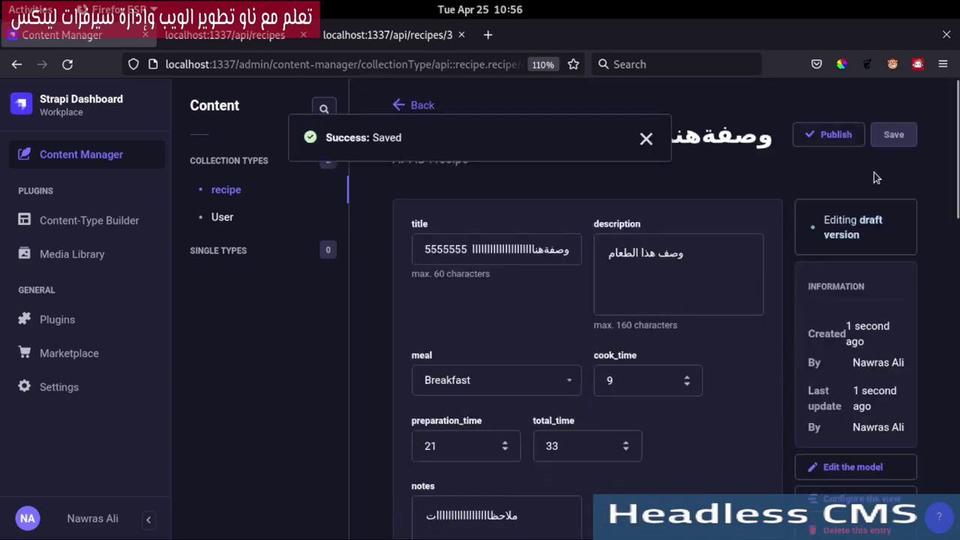
pyautogui.click(825, 135)
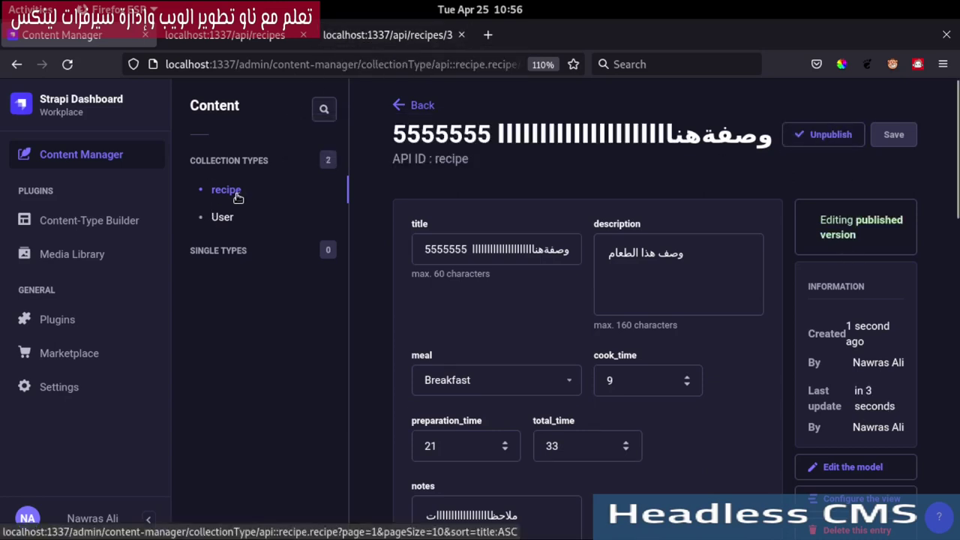
pyautogui.click(225, 190)
# Step: Load the API response for the recipe with ID 4 at localhost:1337/api/recipes/4 in the browser
pyautogui.click(375, 34)
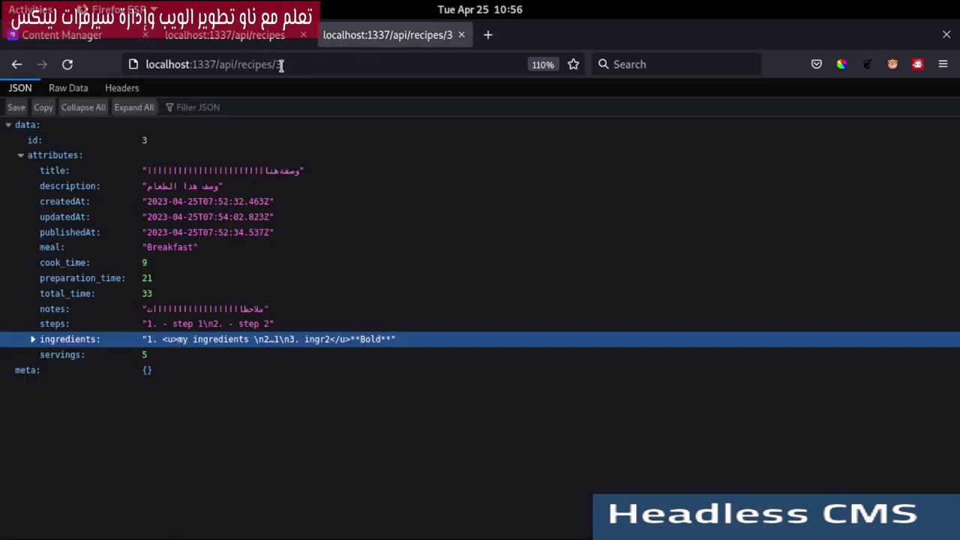
pyautogui.click(278, 66)
pyautogui.press('BackSpace')
pyautogui.write('4')
pyautogui.press('Return')
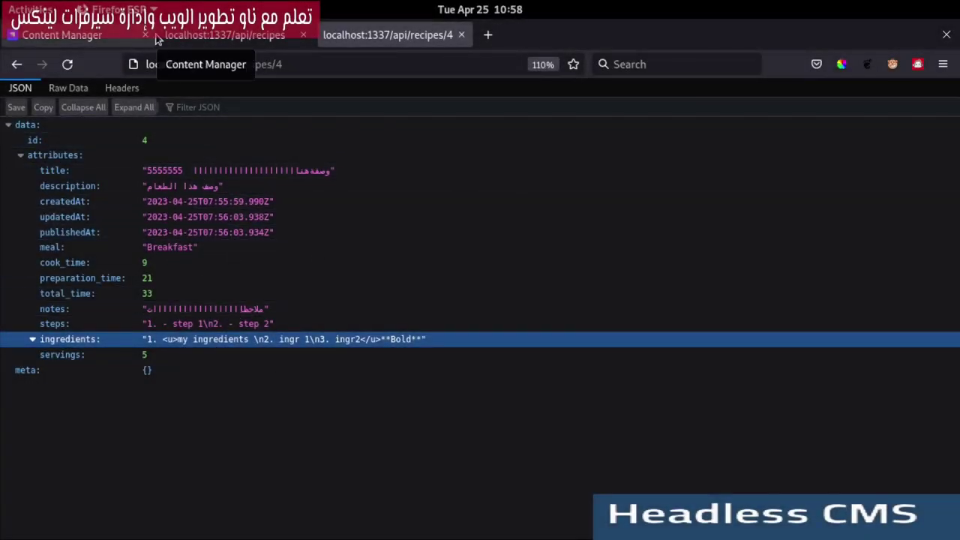
# Step: View the recipe entry with ID 3 in the Content Manager, and return to the recipes/4 API response
pyautogui.click(79, 36)
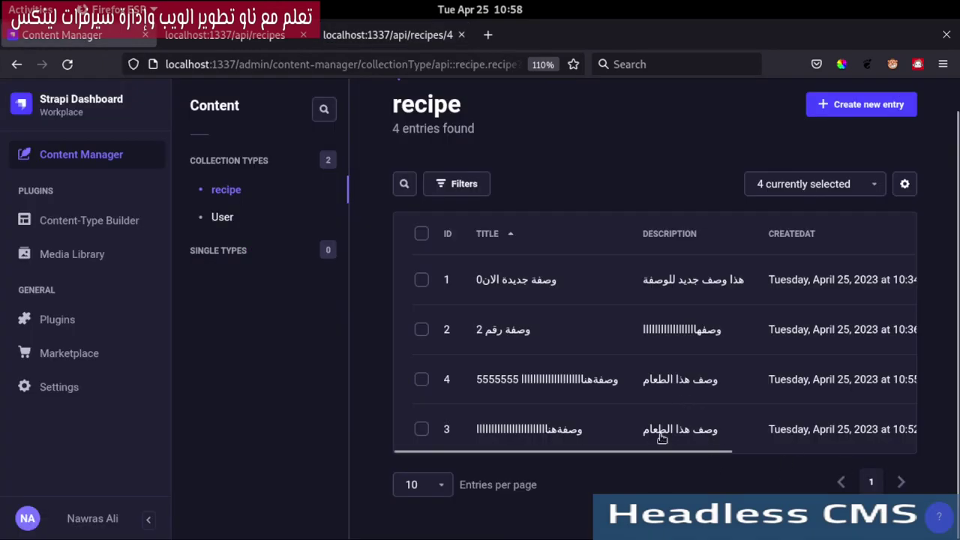
pyautogui.click(543, 427)
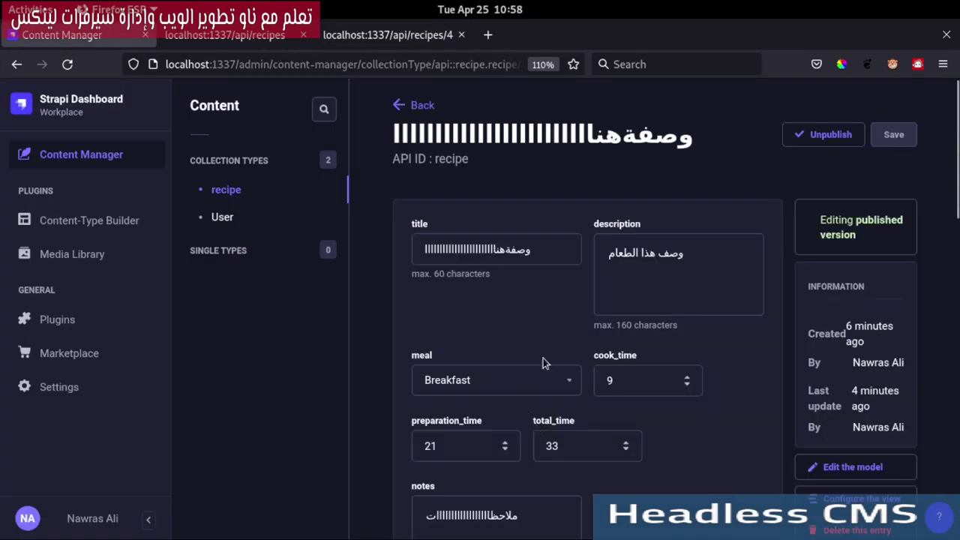
pyautogui.click(405, 36)
# Step: Switch to Insomnia, resend the Get One Recipe request for recipe 3, and check the response for the thumbnail
pyautogui.moveTo(2, 5)
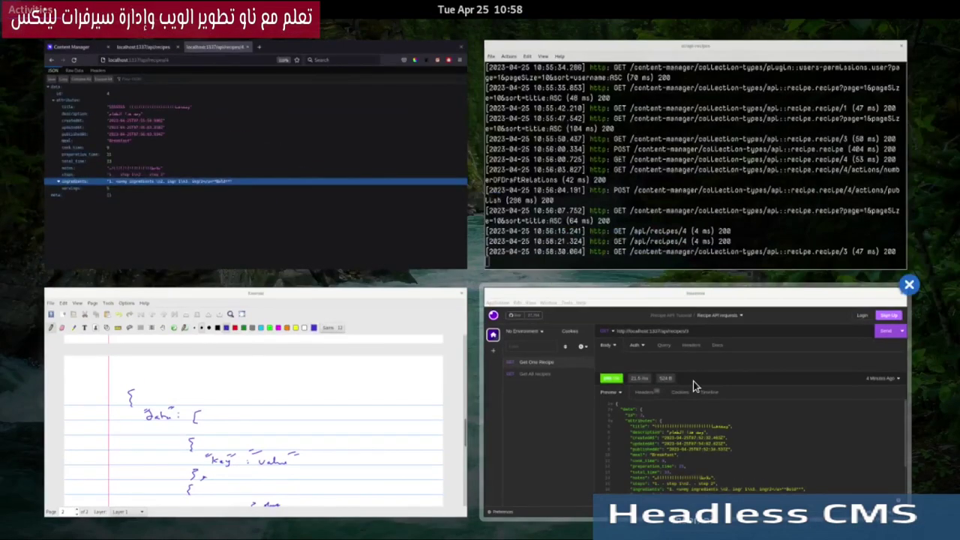
pyautogui.click(694, 382)
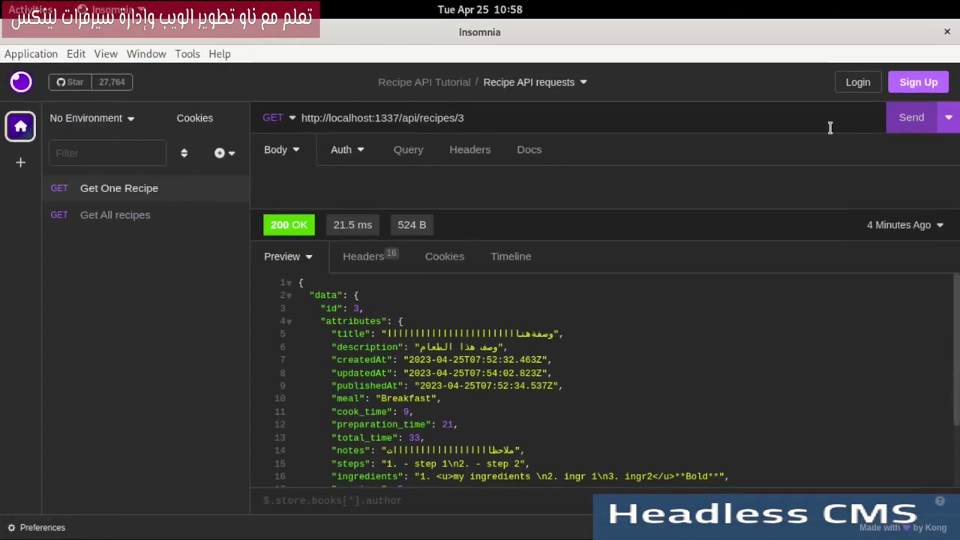
pyautogui.click(909, 118)
pyautogui.scroll(-2, 440, 347)
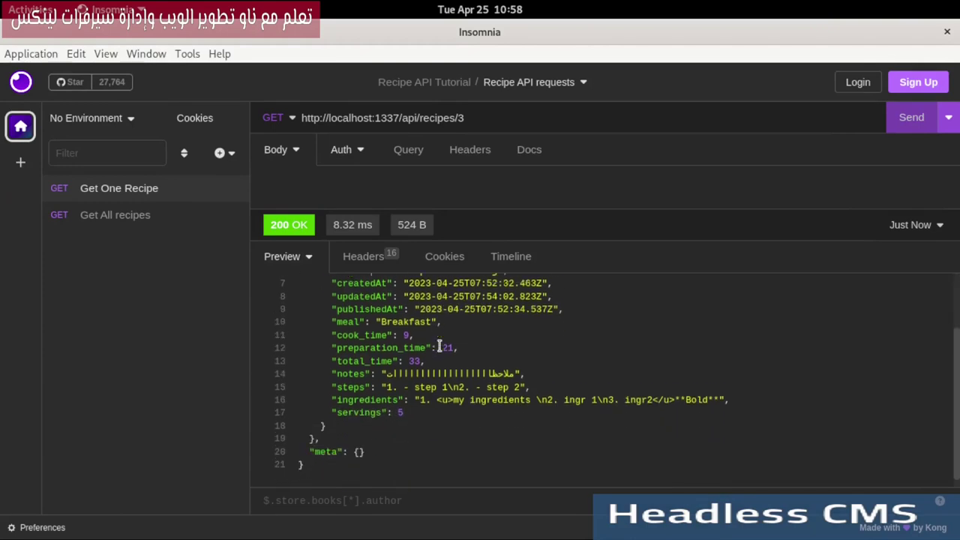
pyautogui.scroll(2, 441, 348)
# Step: Change the recipe ID in the Get One Recipe request's URL to 4, send it, and review the response
pyautogui.press('BackSpace')
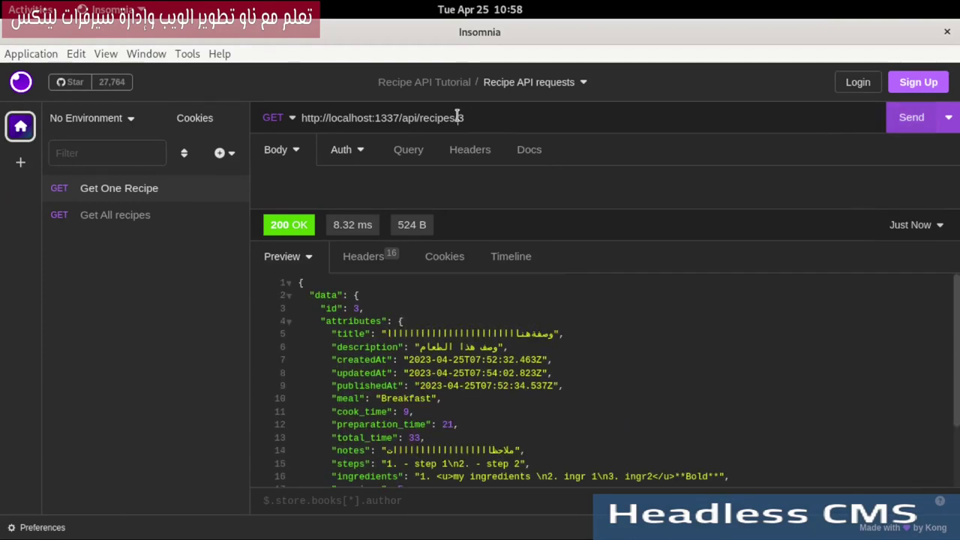
pyautogui.write('4')
pyautogui.hotkey('ctrl', 'Return')
pyautogui.scroll(-2, 426, 350)
pyautogui.scroll(-1, 435, 353)
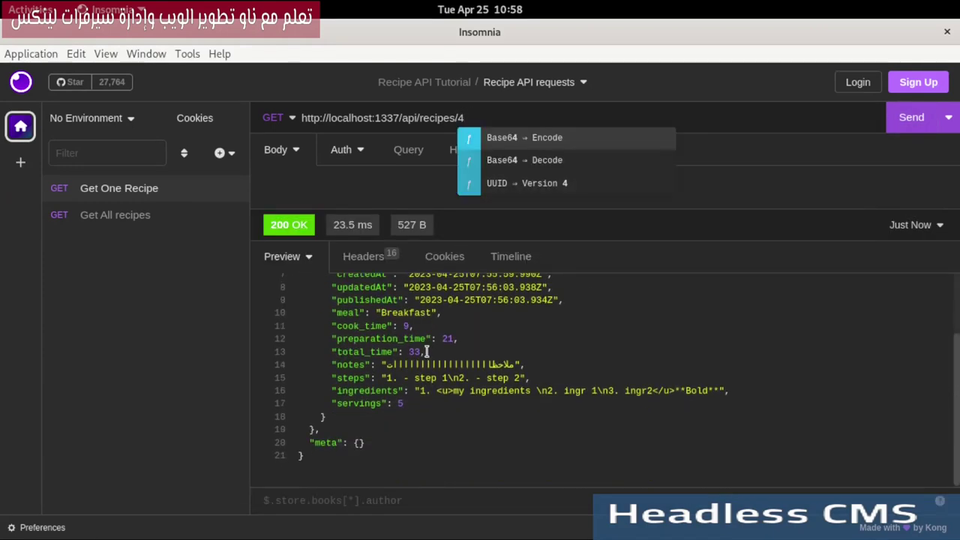
pyautogui.press('super')
pyautogui.press('super')
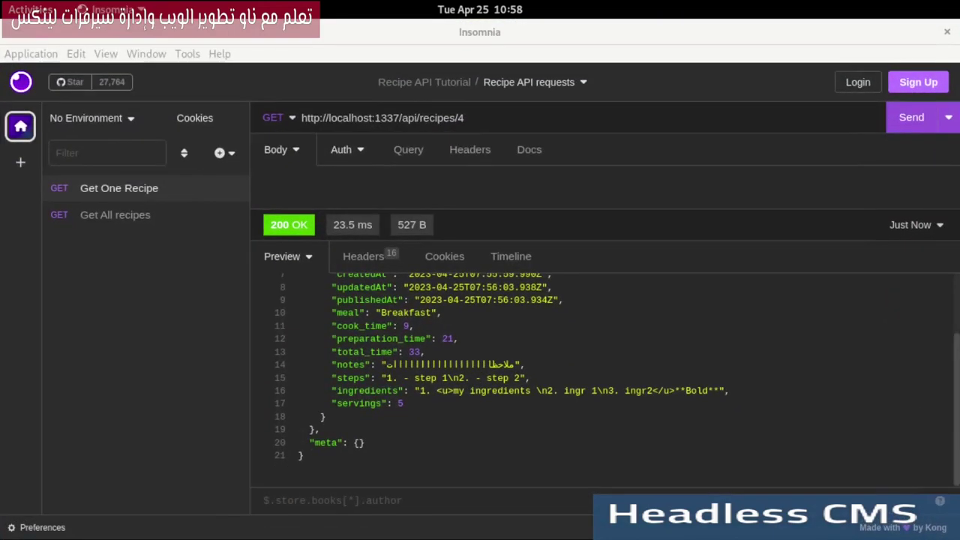
pyautogui.press('super')
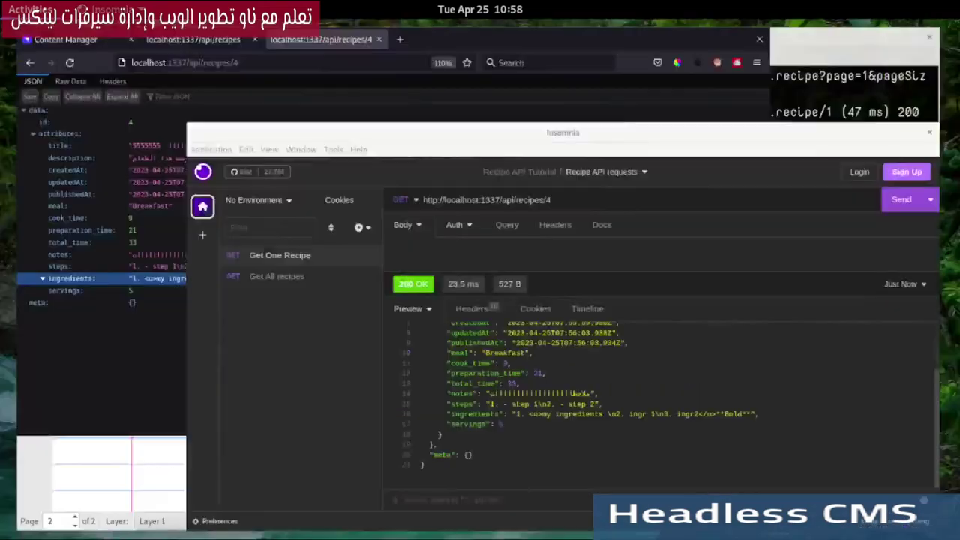
pyautogui.click(609, 384)
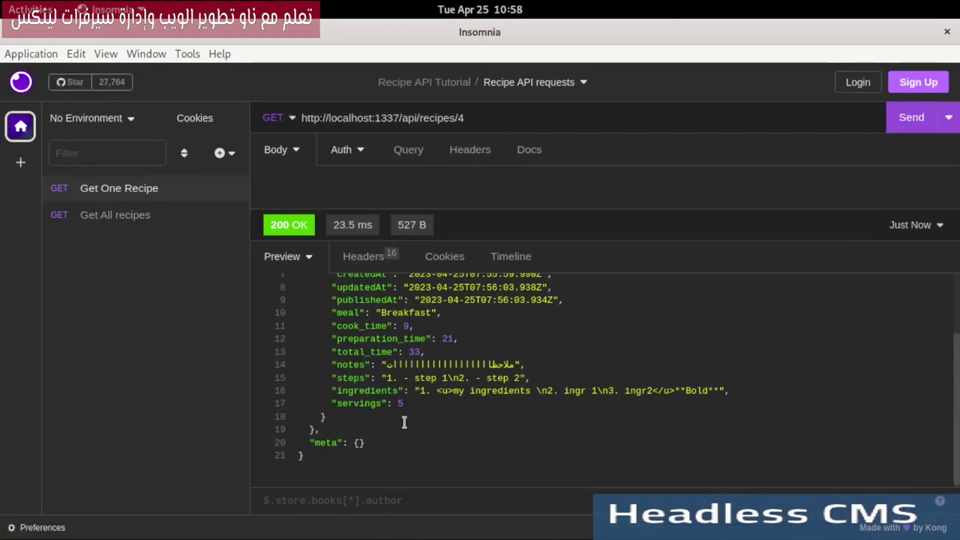
pyautogui.write('4')
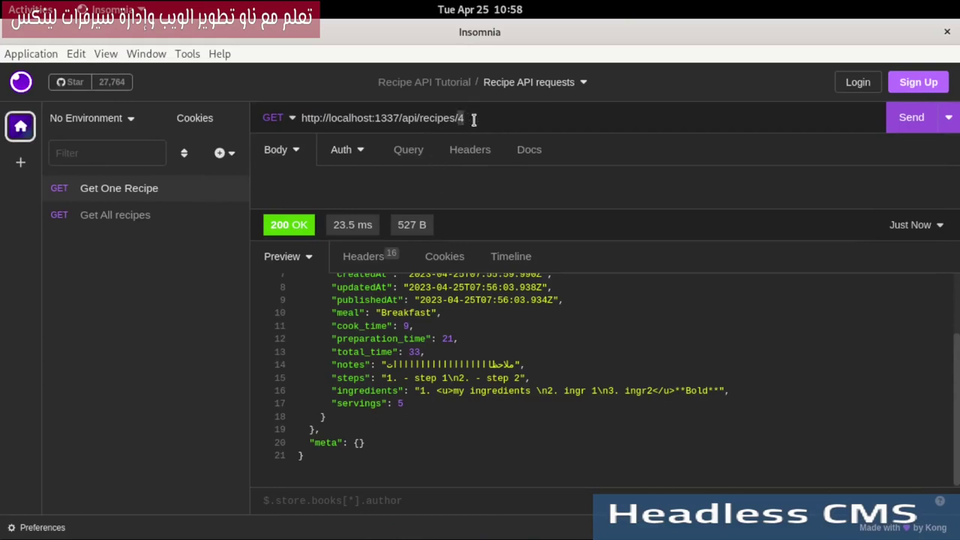
pyautogui.click(237, 155)
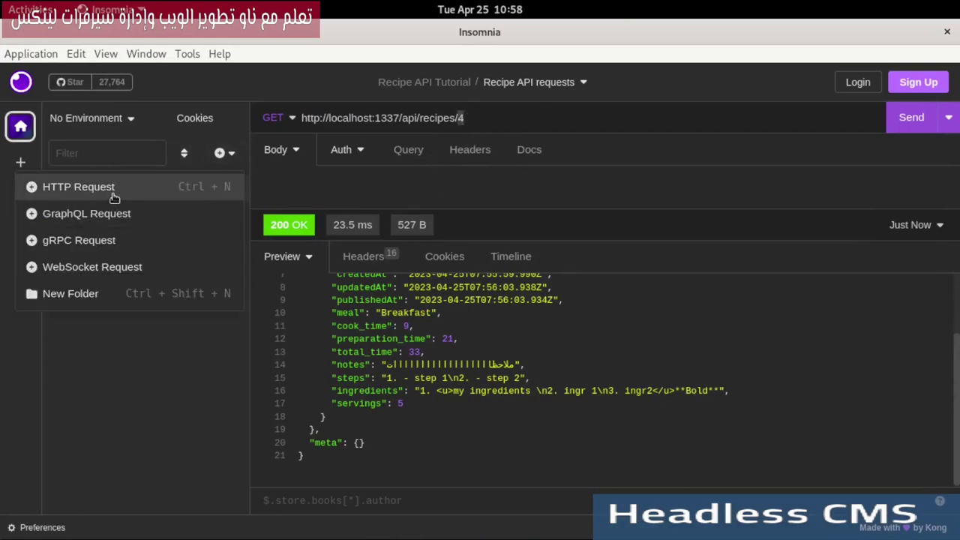
# Step: Create a new HTTP request using the URL copied from the Get One Recipe request
pyautogui.doubleClick(370, 119)
pyautogui.tripleClick(370, 118)
pyautogui.hotkey('ctrl', 'c')
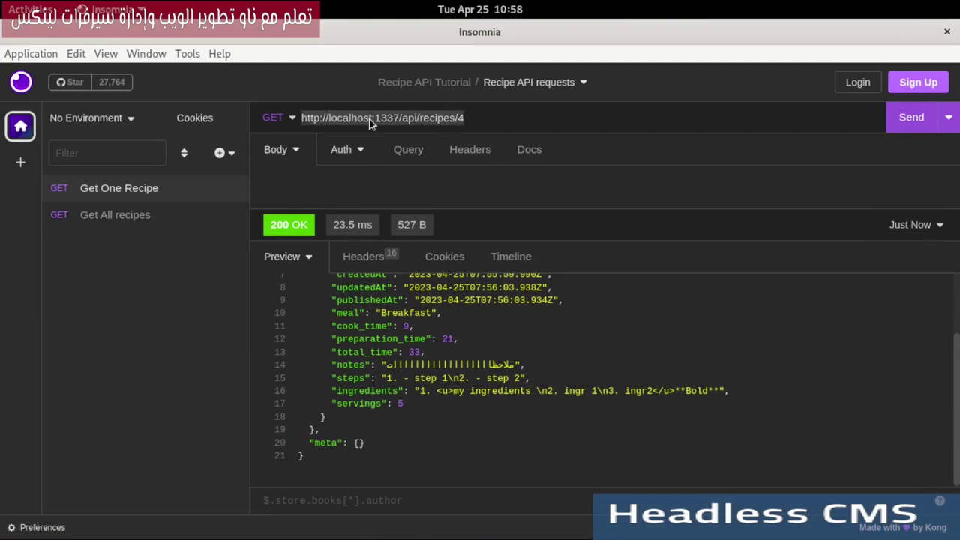
pyautogui.click(229, 155)
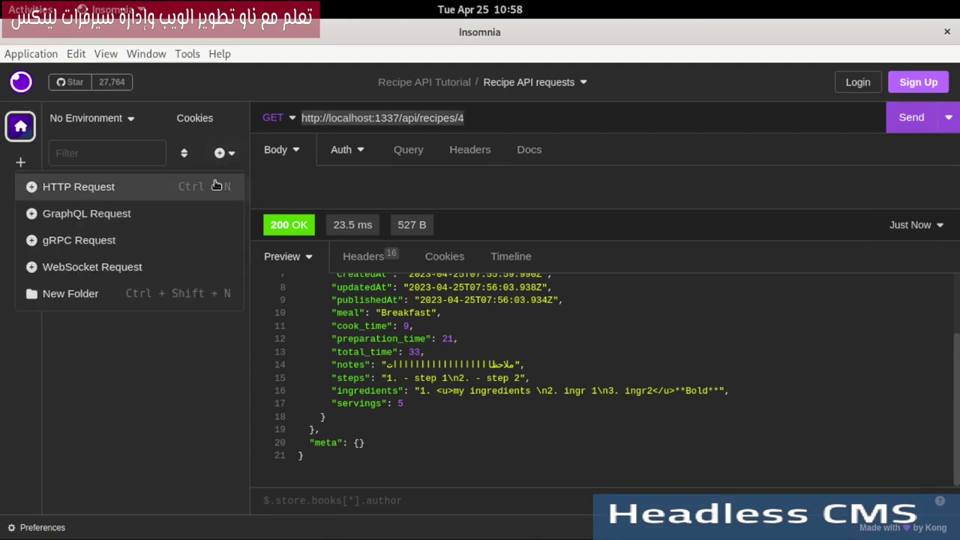
pyautogui.click(216, 185)
pyautogui.hotkey('ctrl', 'v')
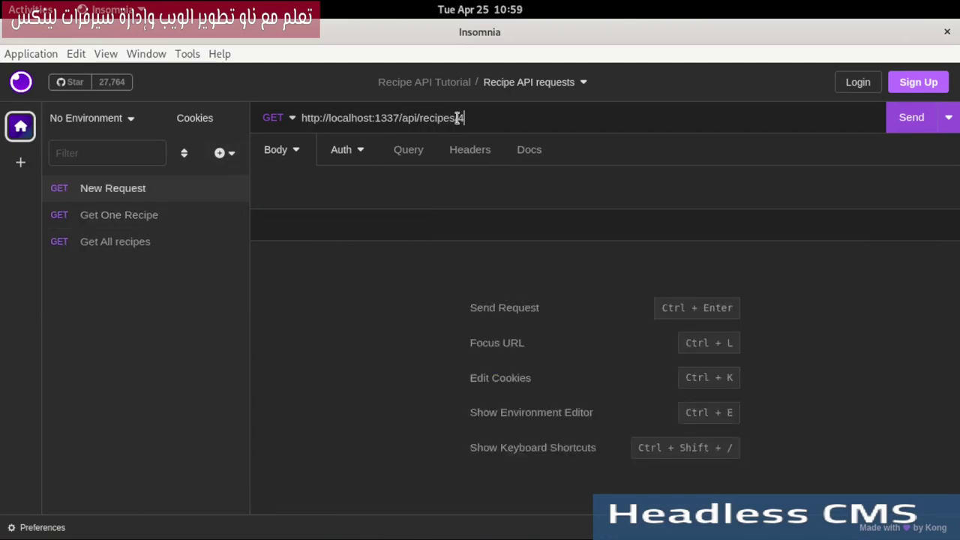
pyautogui.moveTo(458, 118); pyautogui.dragTo(490, 124)
pyautogui.write('?populate=*')
pyautogui.hotkey('ctrl', 'Return')
pyautogui.scroll(-2, 384, 440)
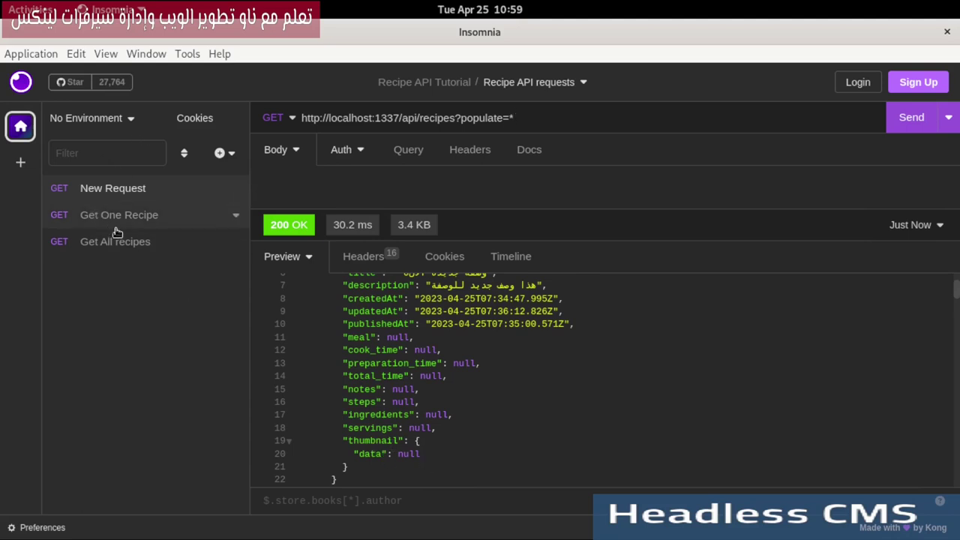
# Step: Resend the Get One Recipe request for recipe 4 without populate, and look through its response for the thumbnail
pyautogui.click(82, 215)
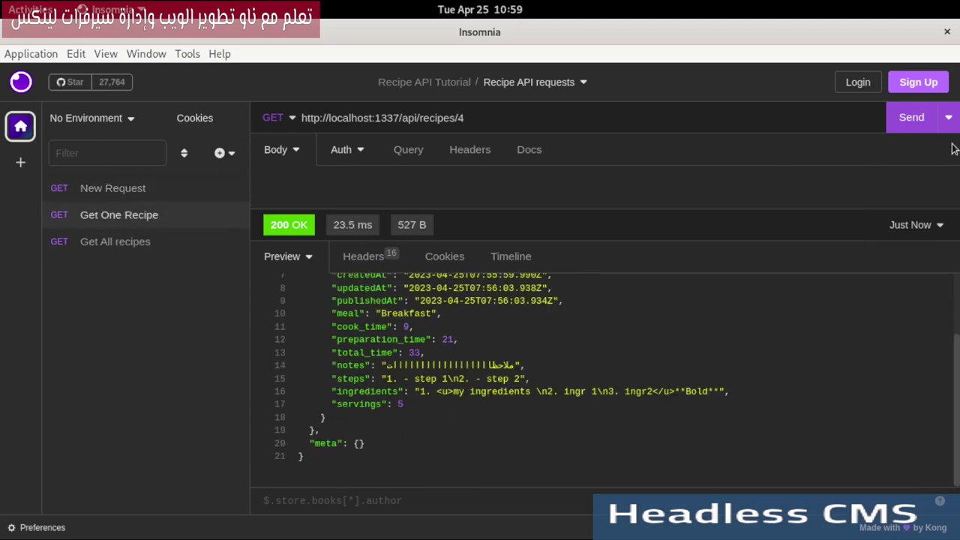
pyautogui.click(912, 118)
pyautogui.scroll(-3, 390, 375)
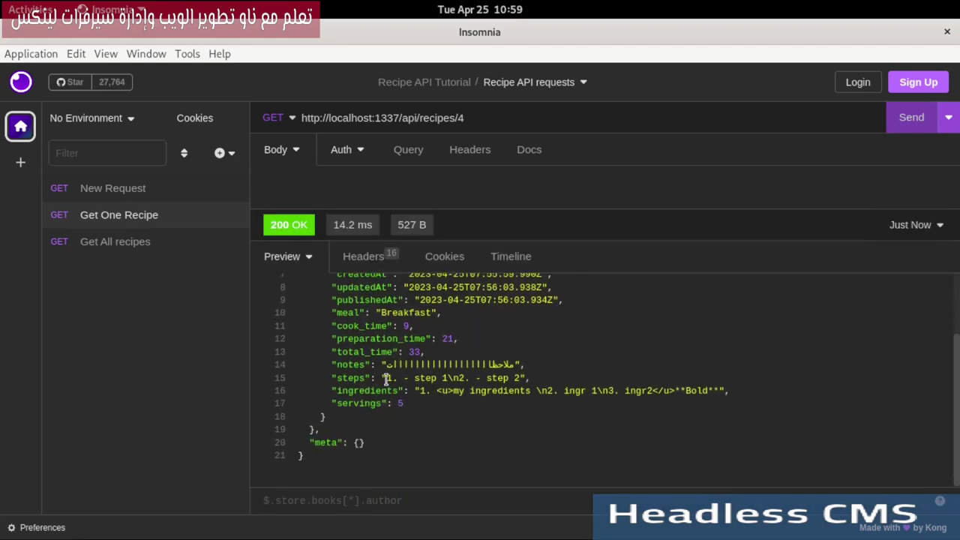
pyautogui.scroll(3, 350, 388)
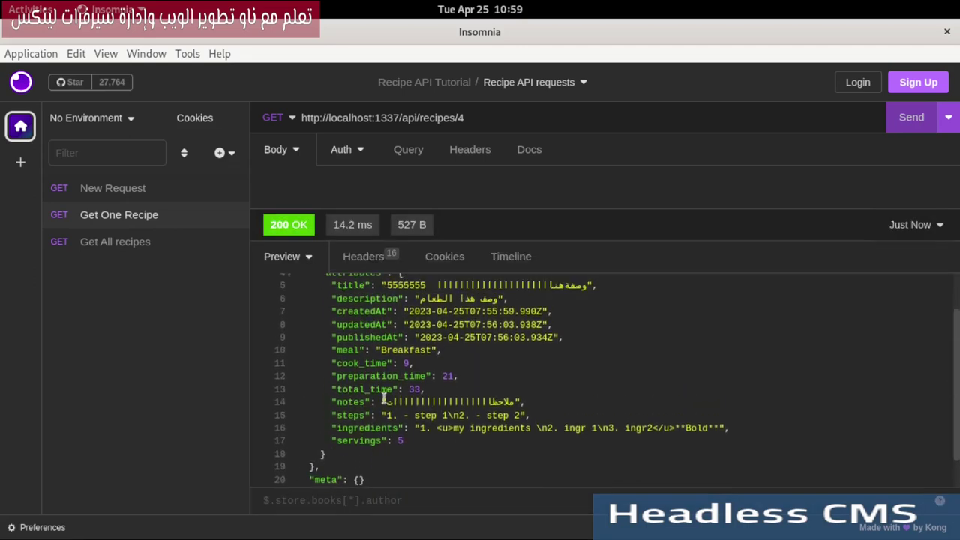
# Step: Append ?populate=* to the Get One Recipe request's URL, send it, and examine the thumbnail data in the response
pyautogui.click(483, 118)
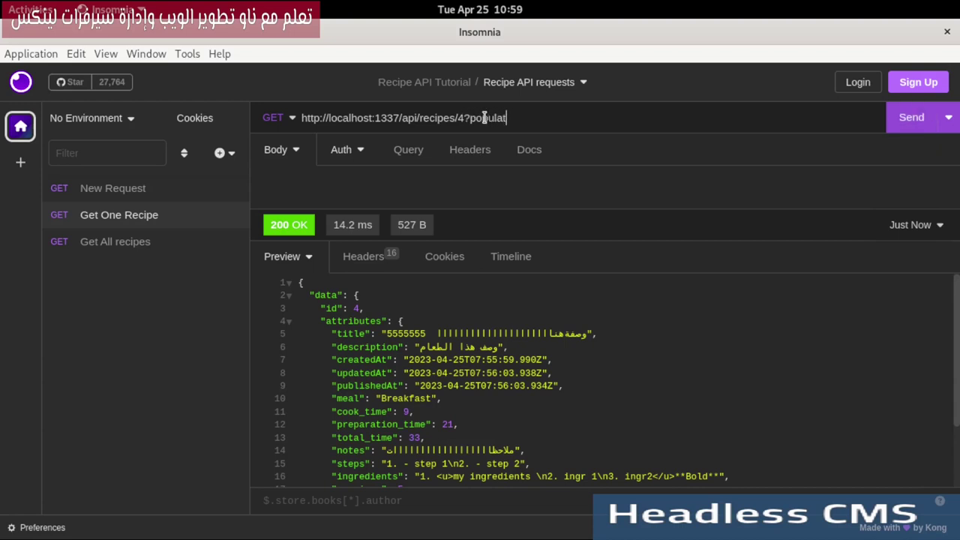
pyautogui.write('?populate=*')
pyautogui.press('Return')
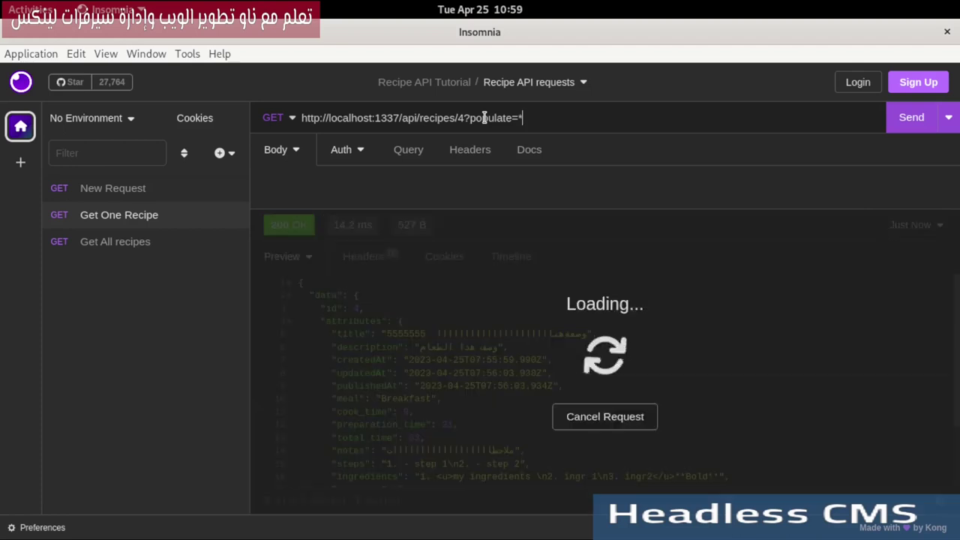
pyautogui.scroll(-3, 478, 331)
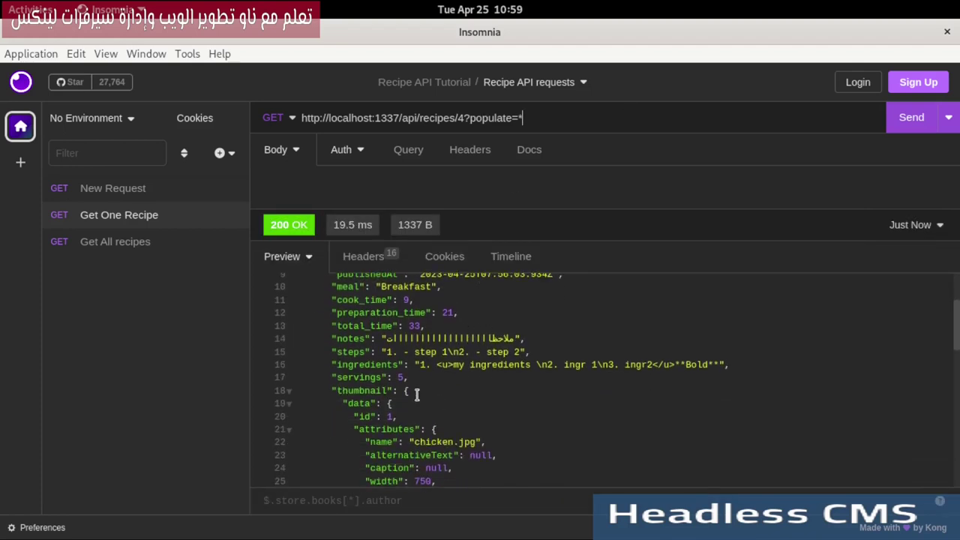